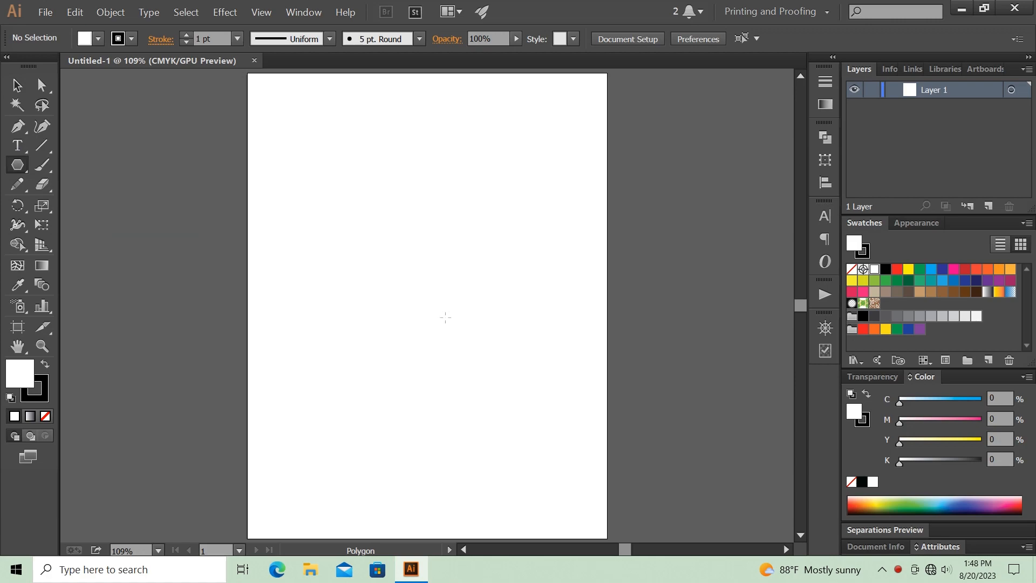
- Draw a hexagon in the middle of the artboard and rotate it so that one corner points straight up
drag(446, 313, 538, 408)
click(17, 85)
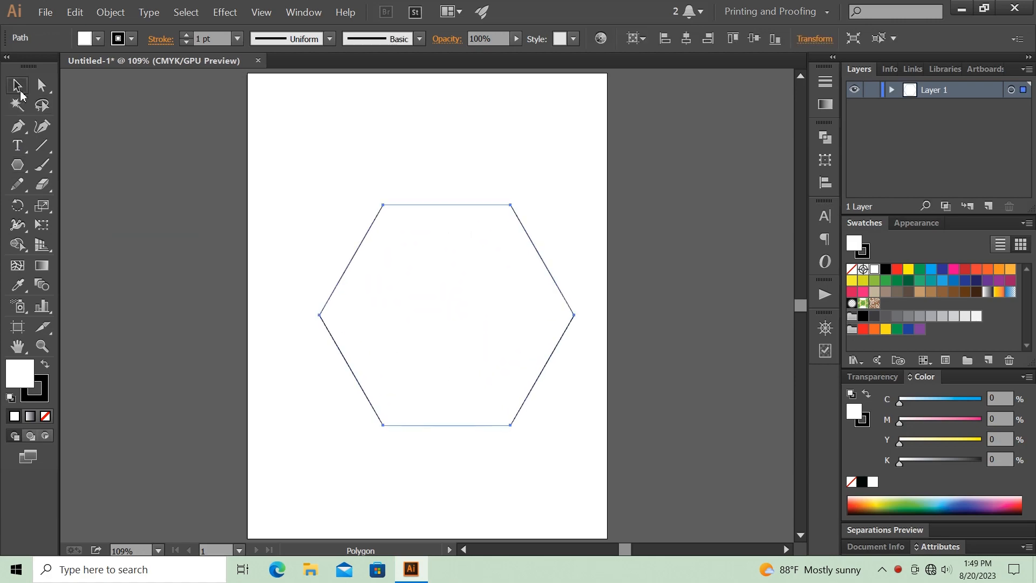
drag(464, 334, 453, 328)
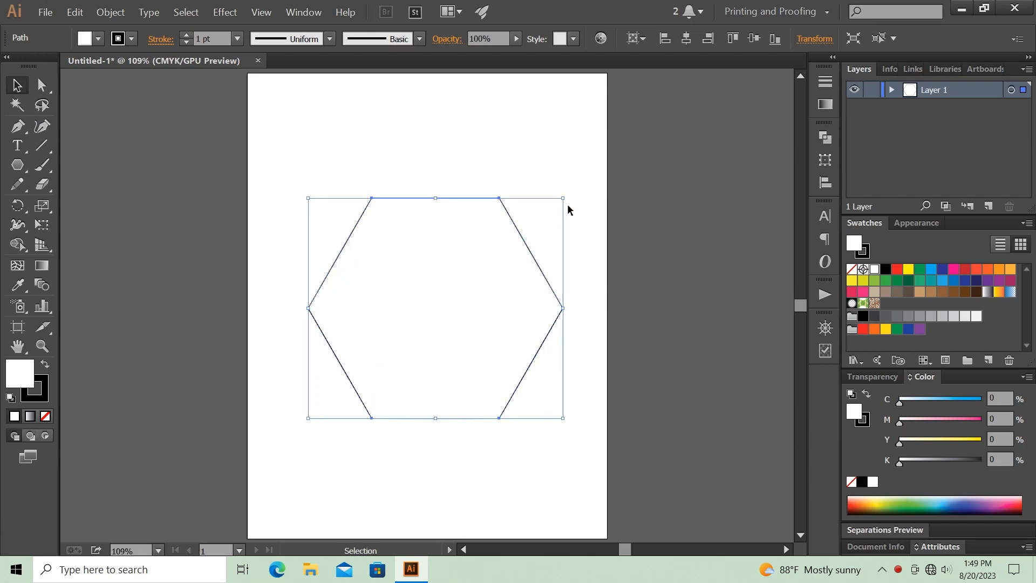
drag(563, 194, 486, 400)
drag(467, 342, 460, 337)
click(401, 169)
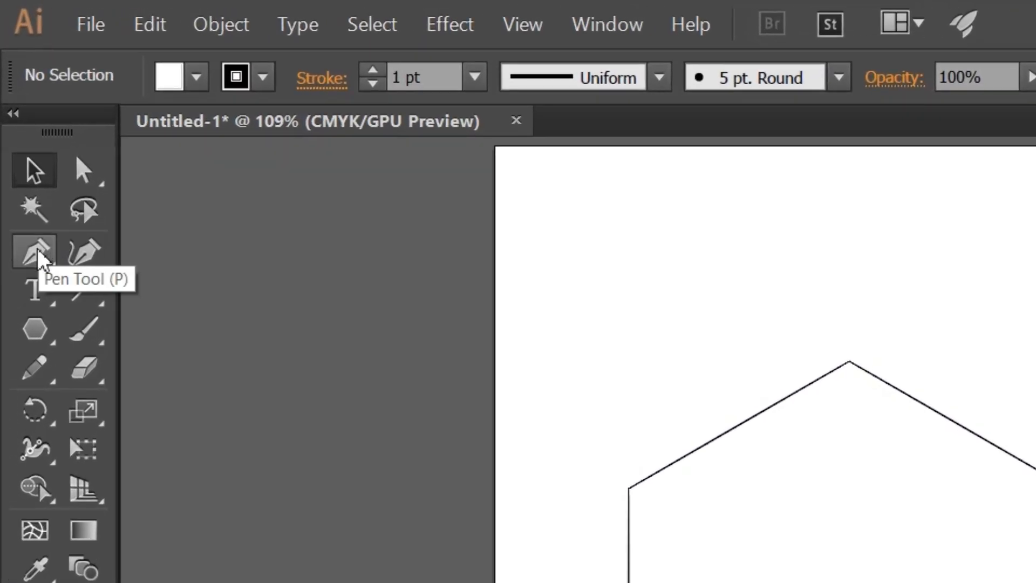
- Draw the cube's inner edges with the Pen tool, joining the hexagon's centre to its bottom, upper-left and upper-right corners
click(46, 251)
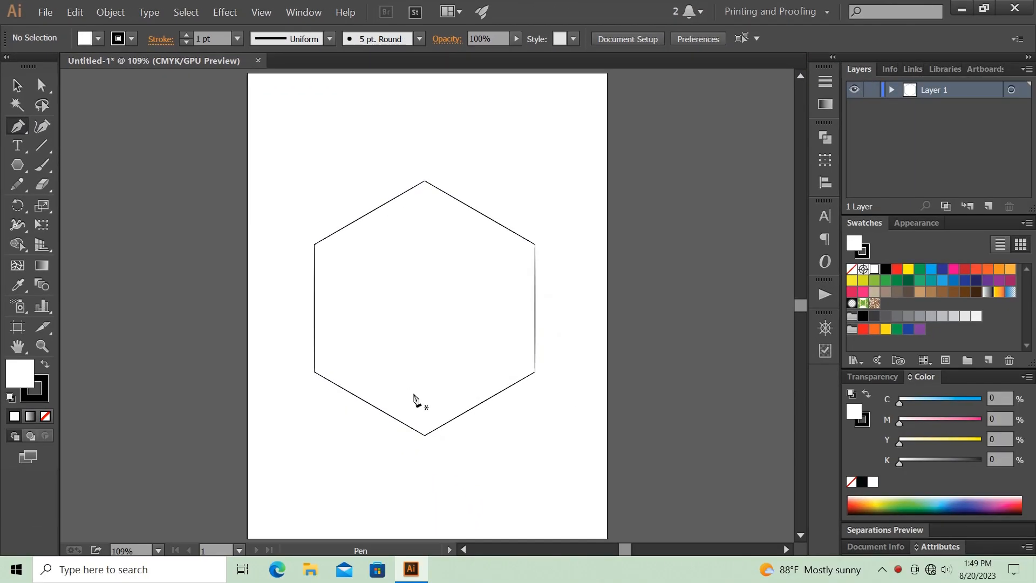
click(424, 435)
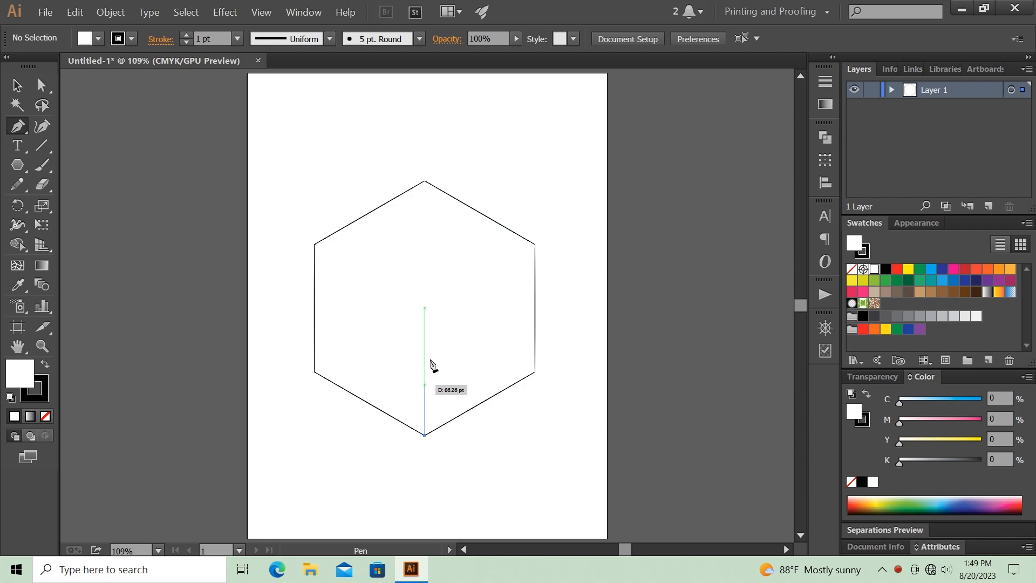
click(426, 308)
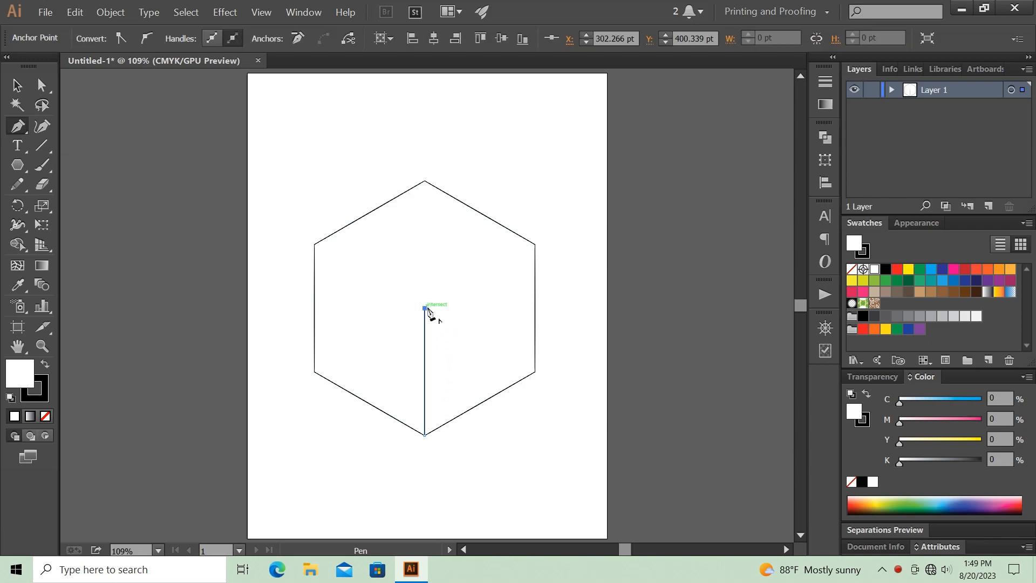
click(316, 246)
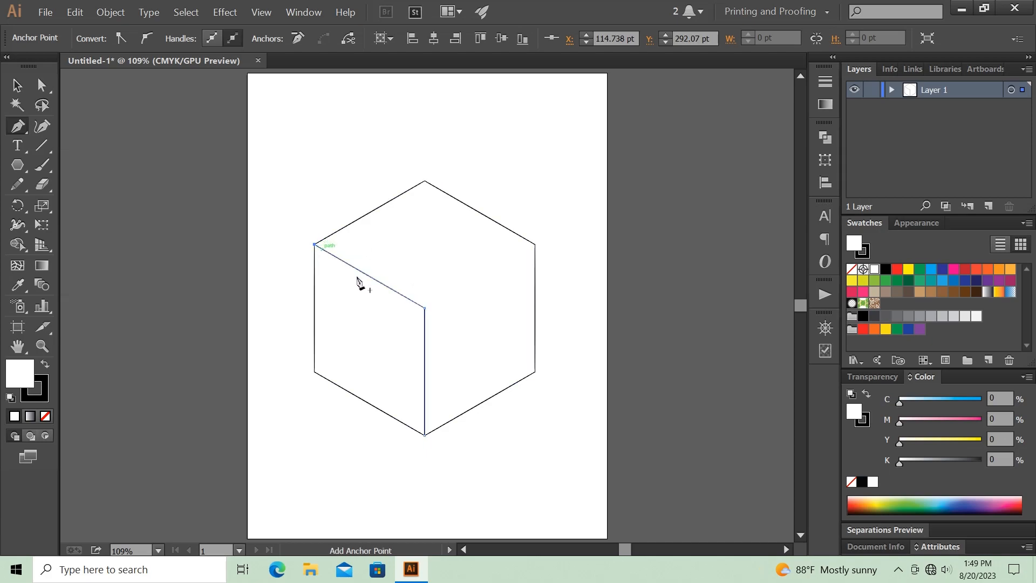
click(535, 245)
click(425, 308)
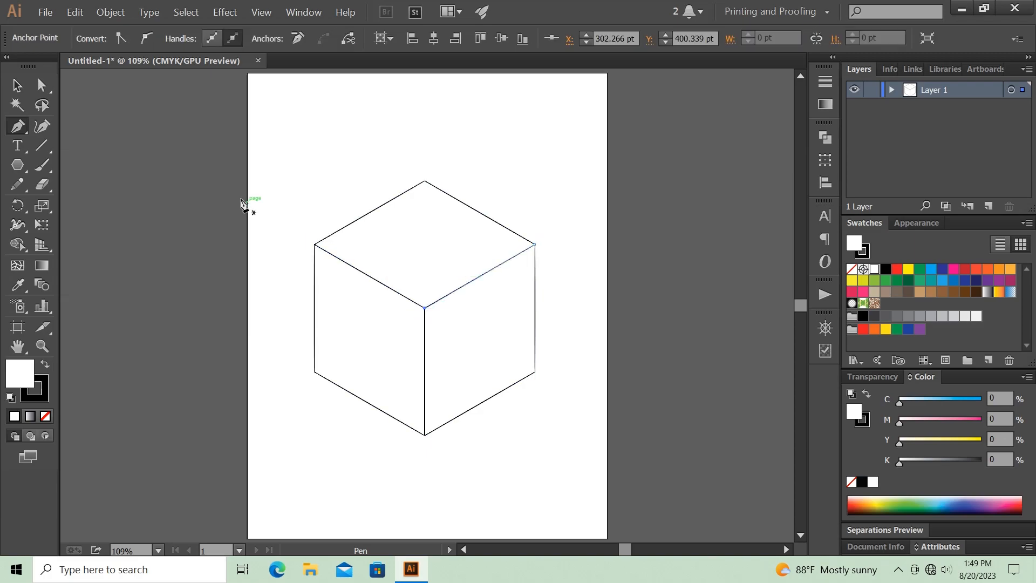
- Select the hexagon with its inner lines and merge the two triangular regions of the left face using Shape Builder
click(17, 85)
drag(307, 177, 548, 439)
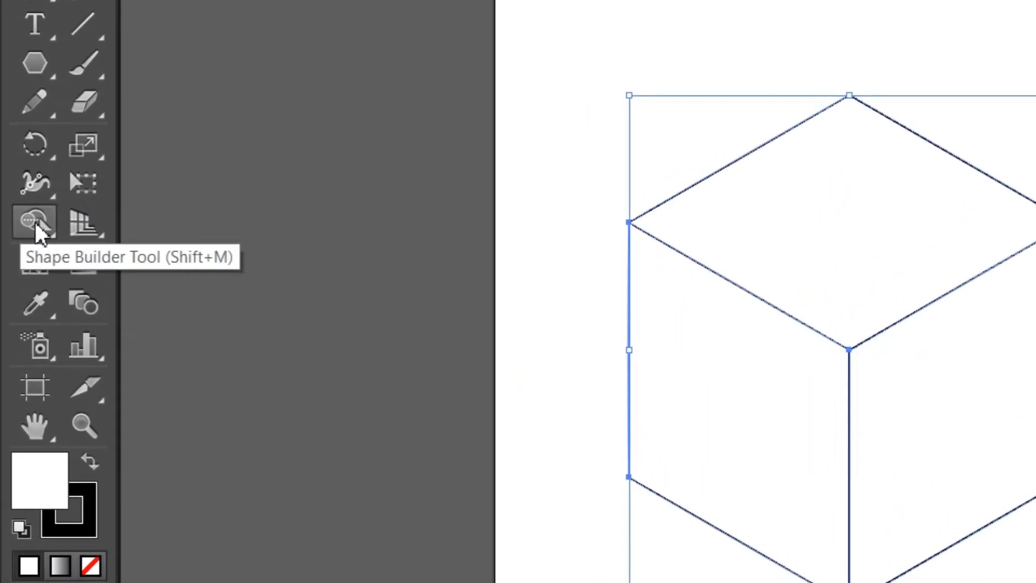
click(36, 226)
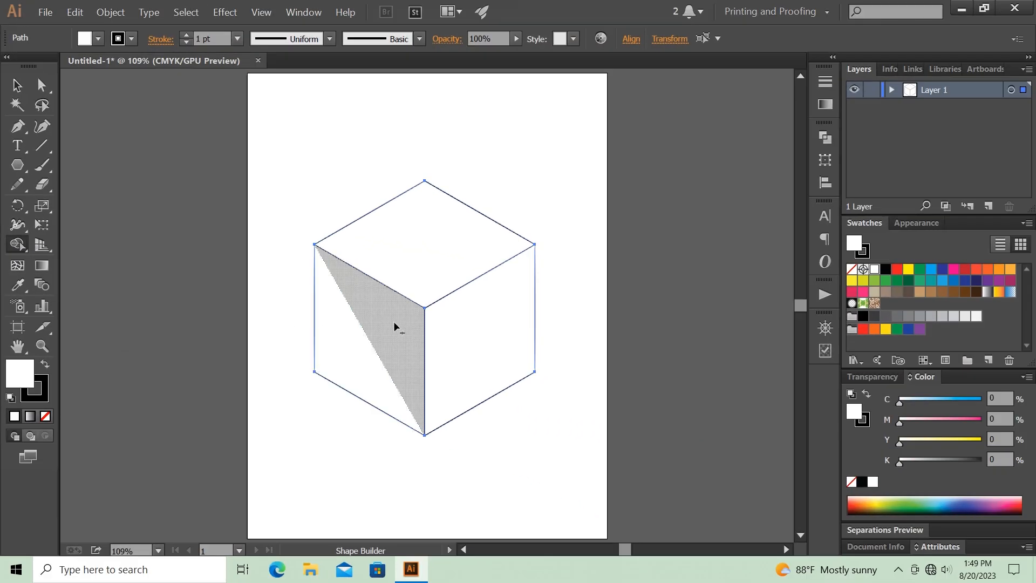
drag(374, 341, 364, 349)
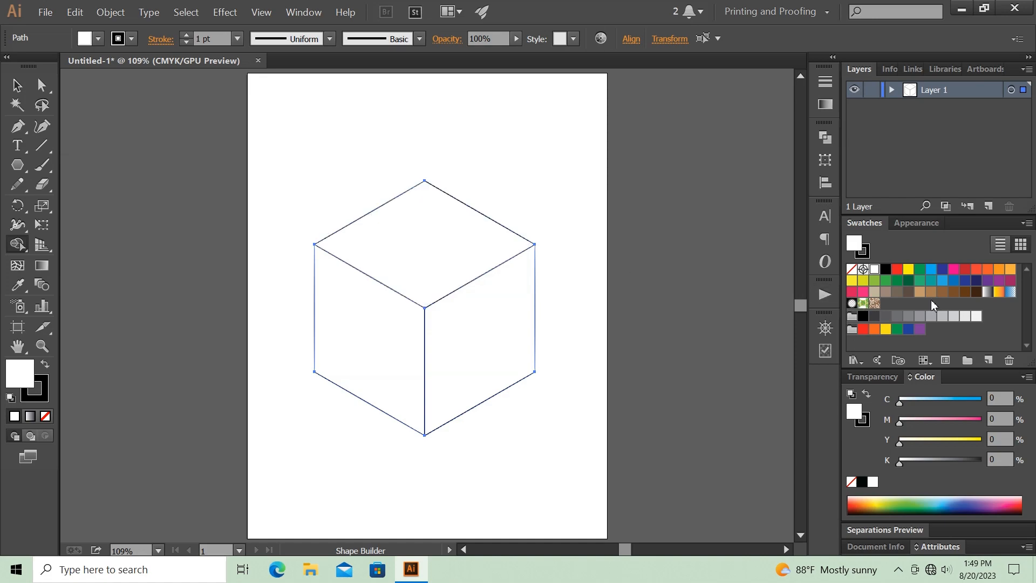
- Fill the cube's left face with the C85 M50 blue swatch and its top face with the lighter C70 M15 blue
click(953, 282)
click(394, 343)
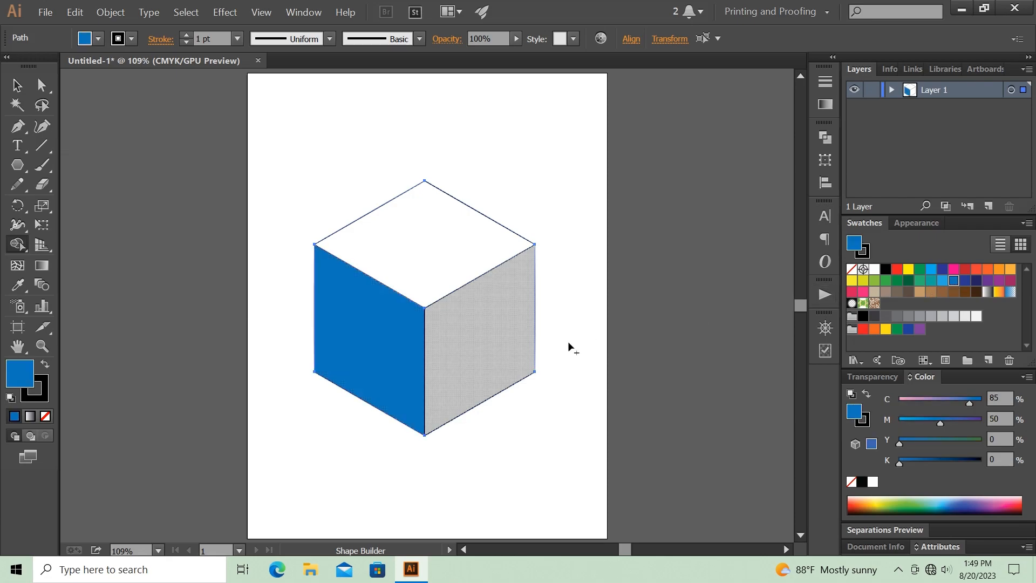
click(942, 280)
click(464, 267)
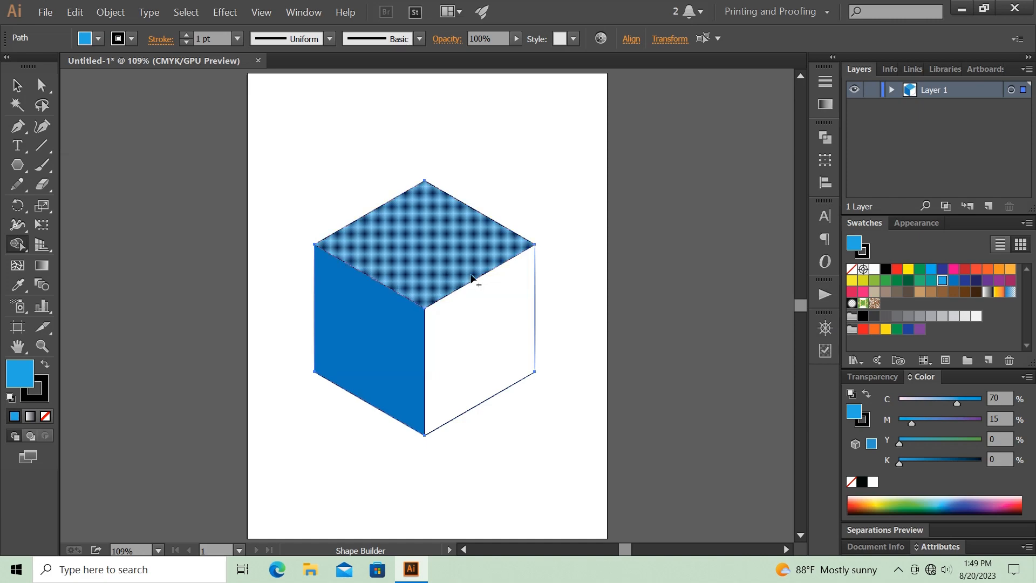
- Remove the stroke from the whole cube and scale it down to about 76 by 88 pt near the artboard's upper-left corner
click(17, 85)
drag(299, 176, 531, 437)
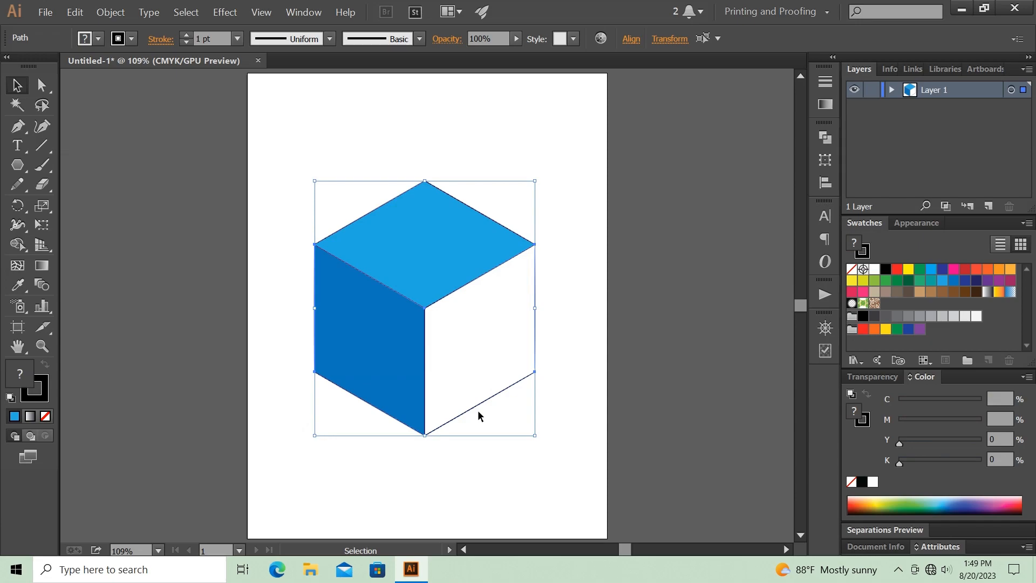
click(852, 269)
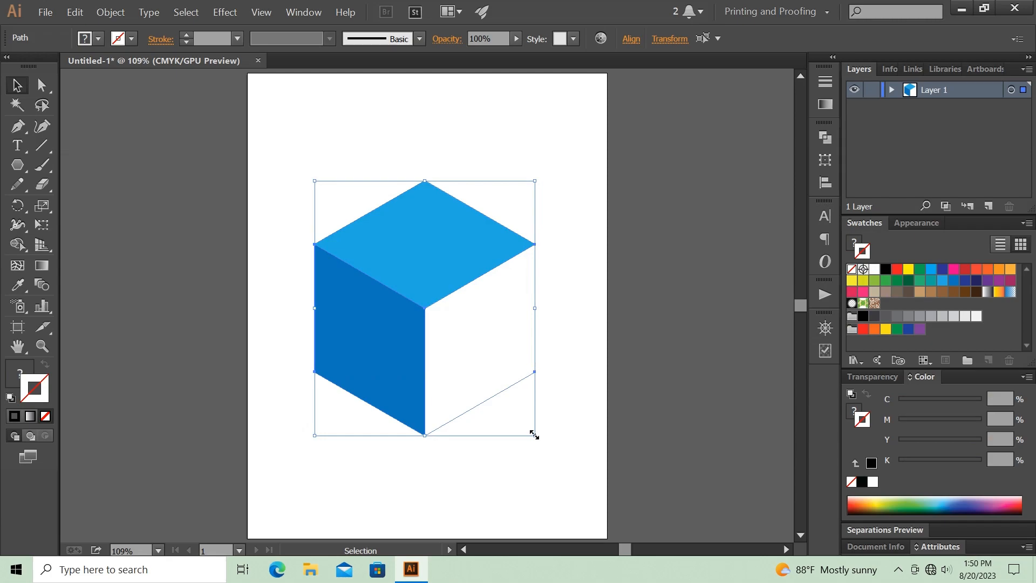
drag(534, 435, 325, 191)
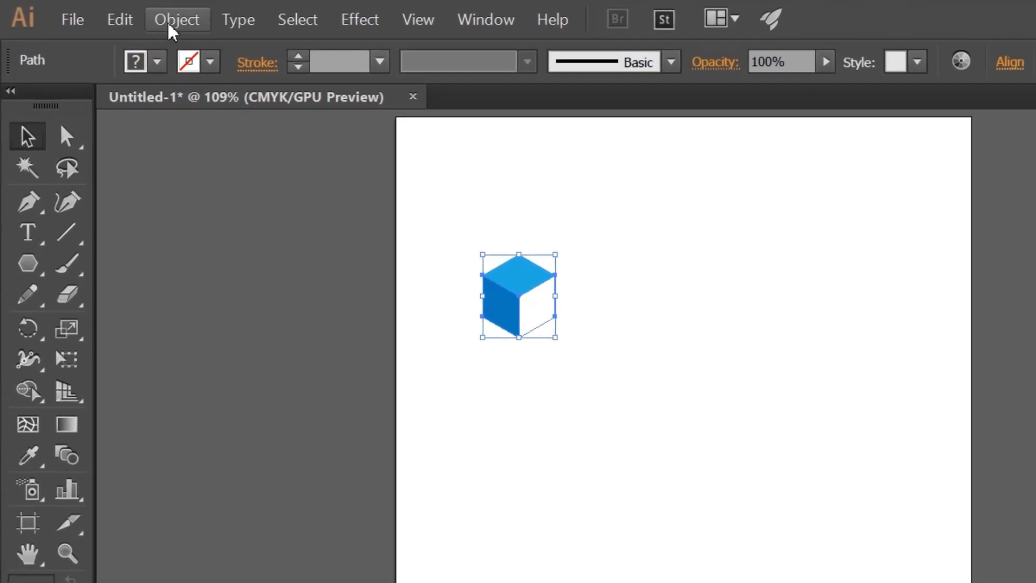
- Make a pattern from the selected cube and set its tile type to Brick by Row
click(108, 14)
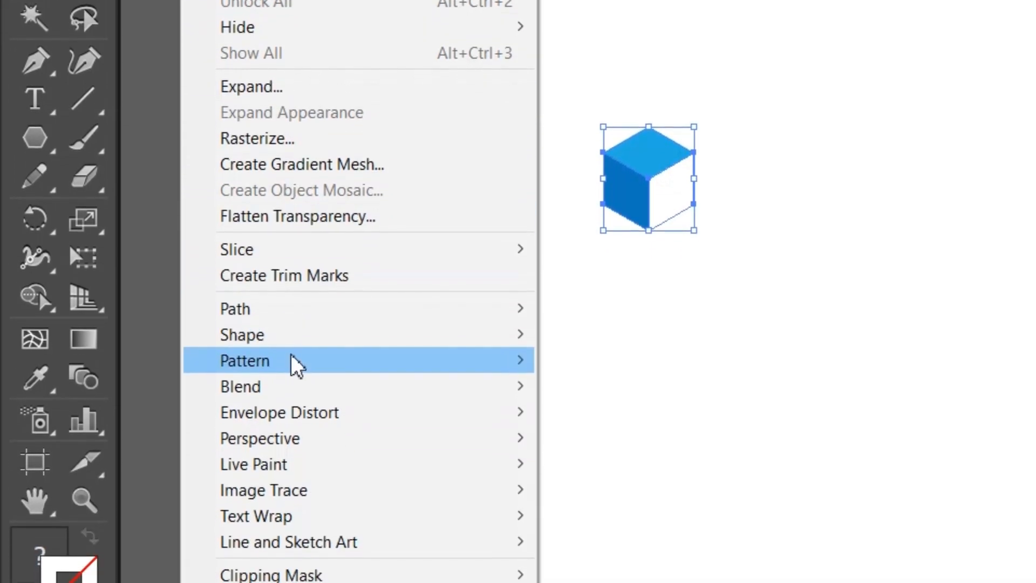
mouse_move(292, 448)
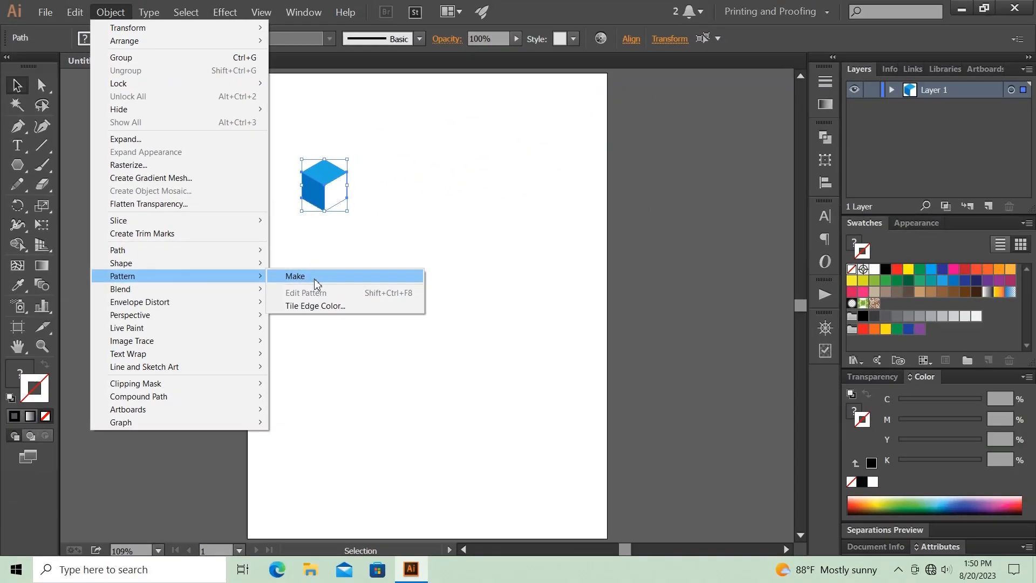
click(532, 298)
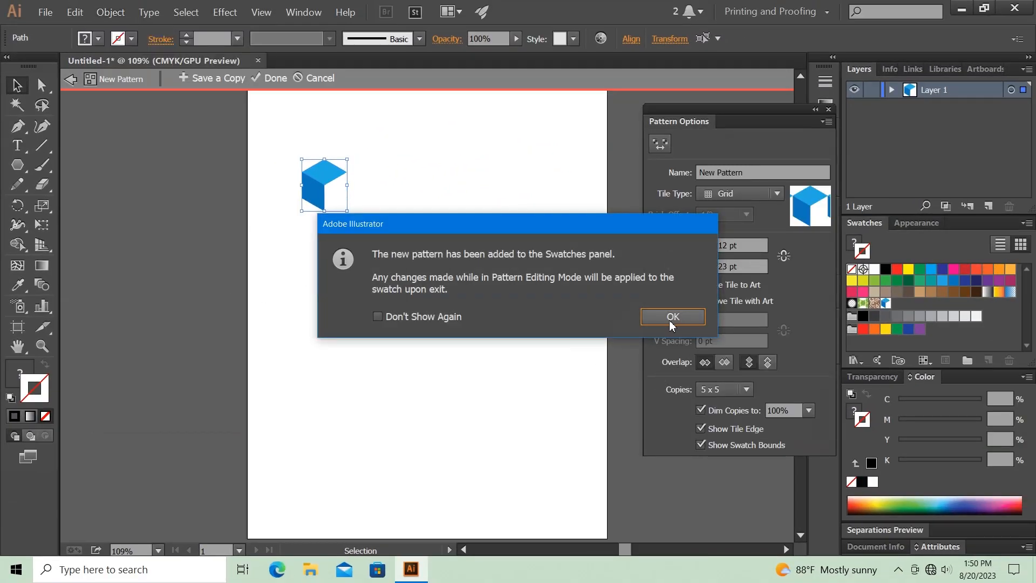
click(660, 317)
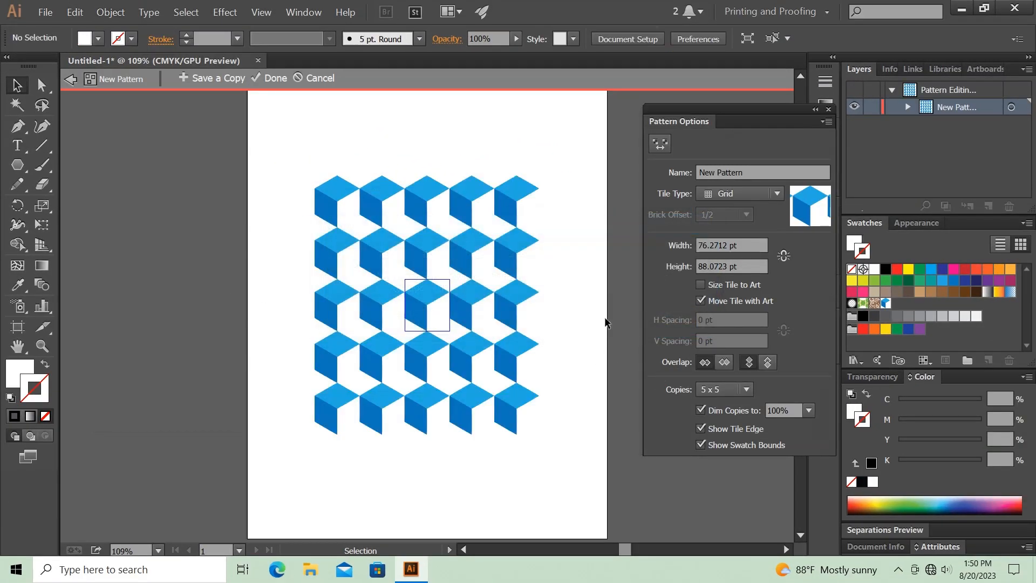
click(728, 192)
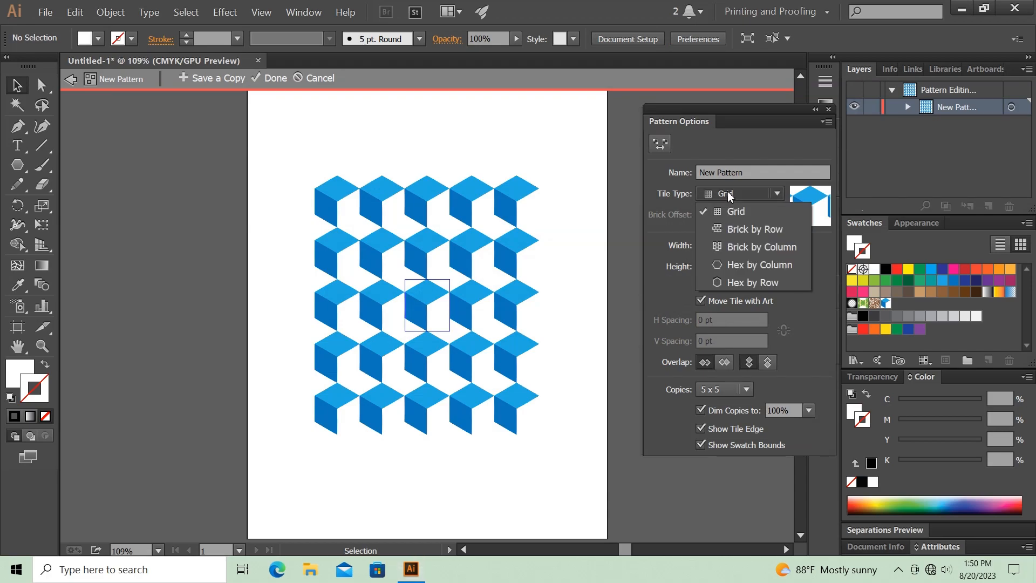
click(739, 231)
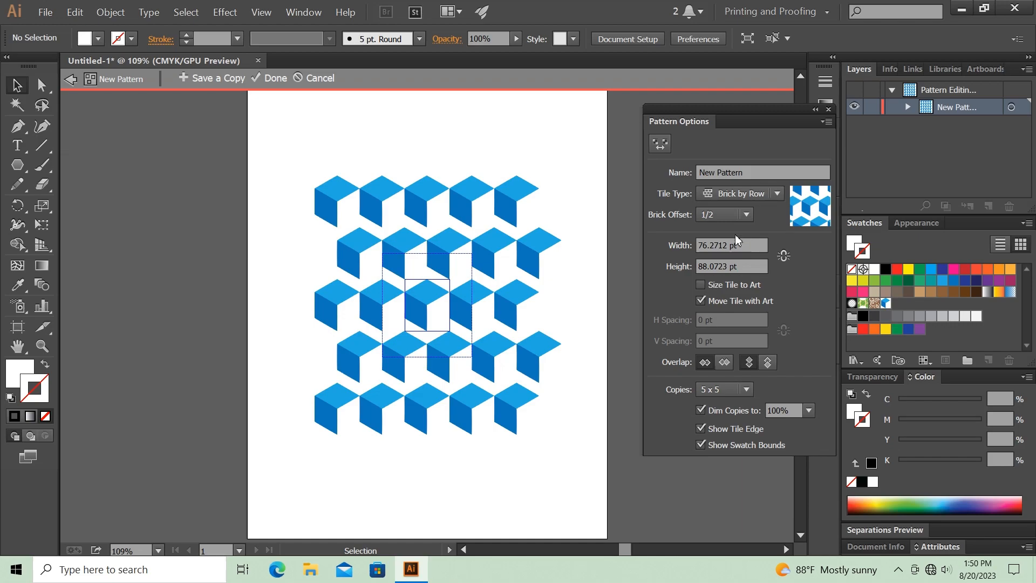
- Set the pattern tile's width to 76 pt, checking the seams between neighbouring cubes up close
click(726, 244)
key(Escape)
key(a)
key(ctrl+equal)
key(ctrl+equal)
key(ctrl+equal)
key(ctrl+equal)
key(ctrl+equal)
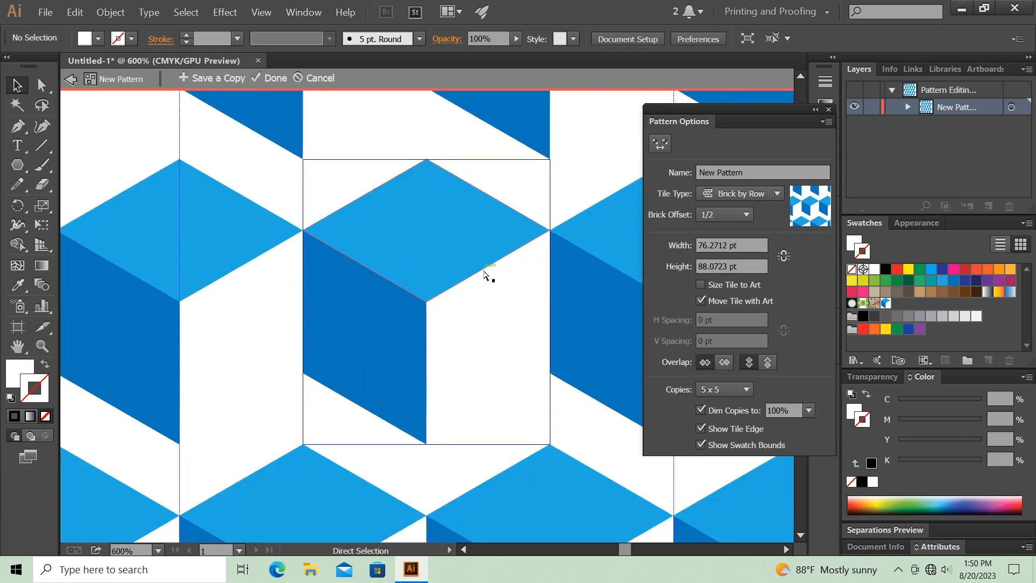
key(v)
key(space)
drag(435, 220, 513, 342)
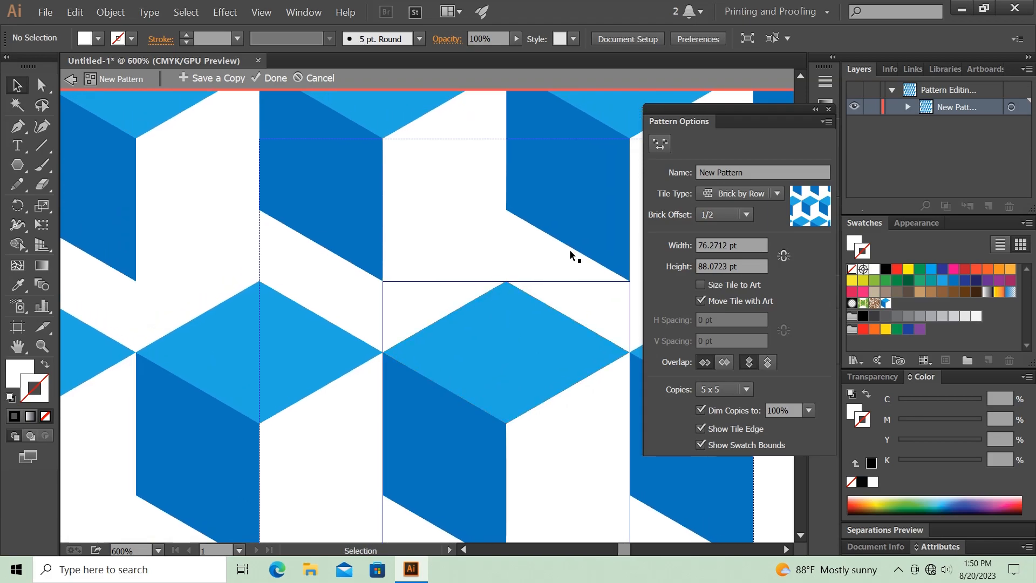
click(728, 244)
text(77)
key(Return)
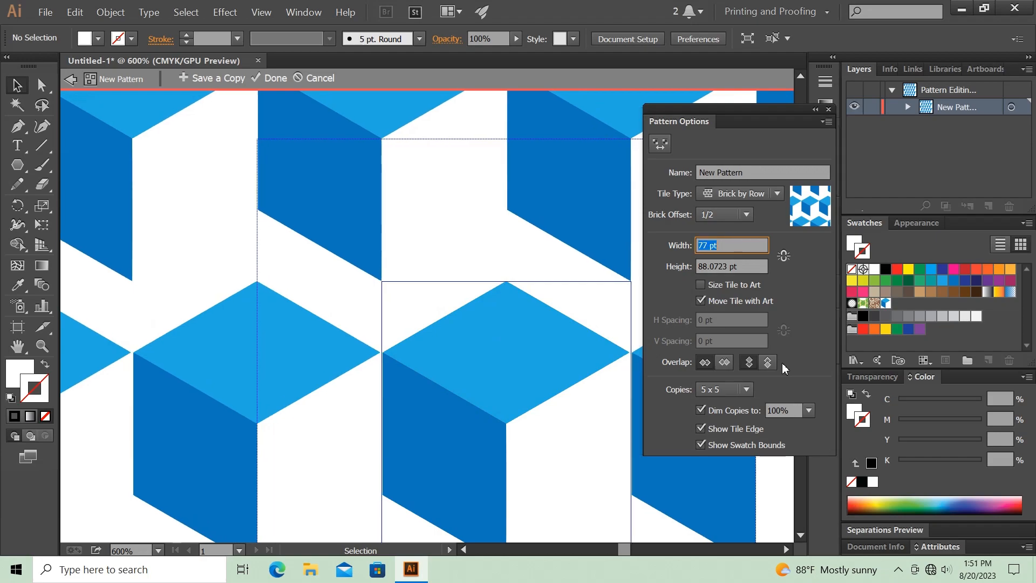
key(Down)
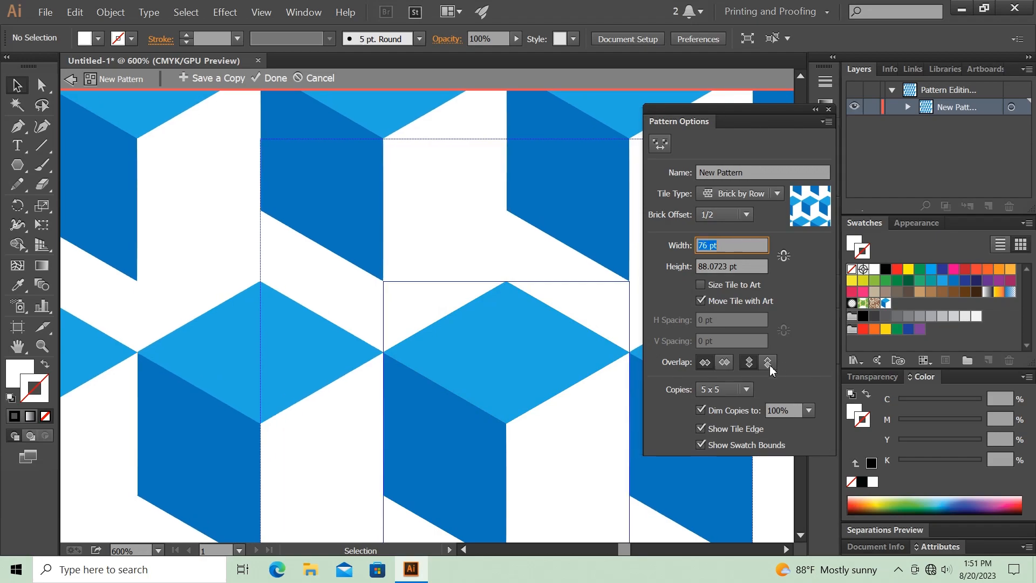
- Reduce the pattern tile's height to 66 pt so that the cube rows interlock
click(726, 264)
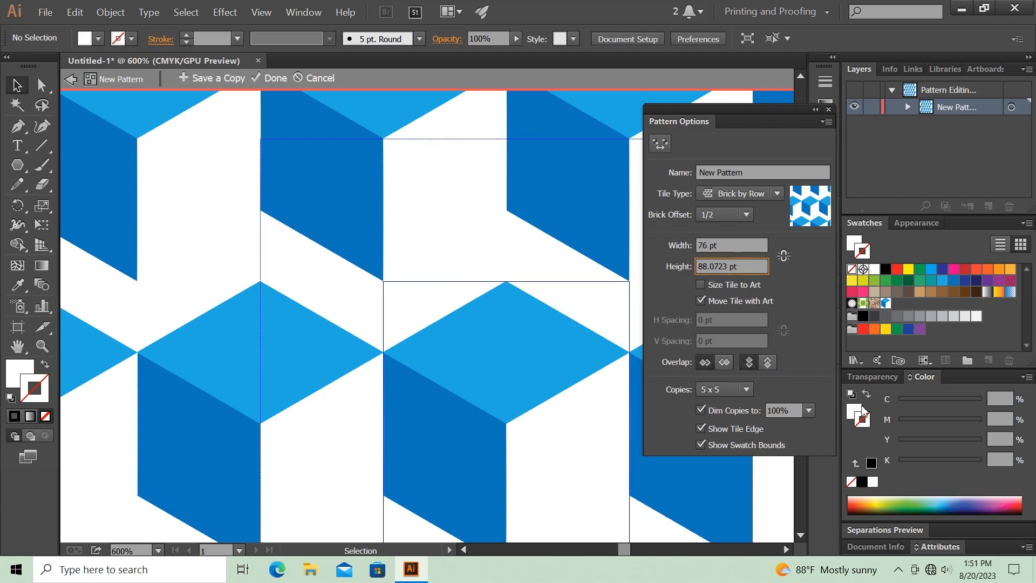
key(BackSpace)
key(BackSpace)
key(BackSpace)
key(BackSpace)
key(BackSpace)
key(BackSpace)
key(BackSpace)
text(76)
key(Return)
key(Down)
key(Down)
key(Down)
key(Down)
key(Down)
key(Down)
key(Down)
key(Down)
key(Down)
key(Down)
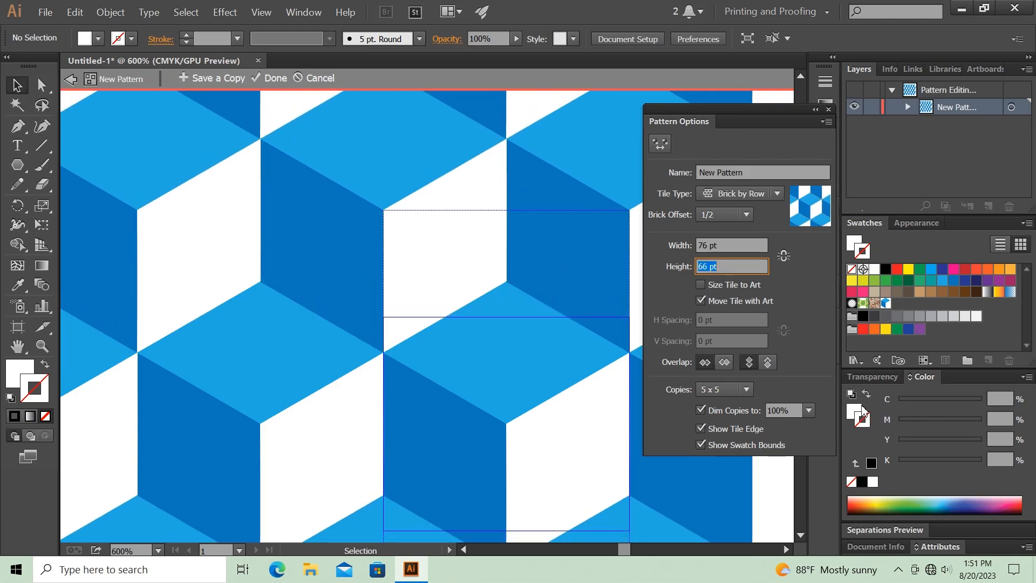
- Preview the whole pattern with 9 x 9 copies
key(ctrl+0)
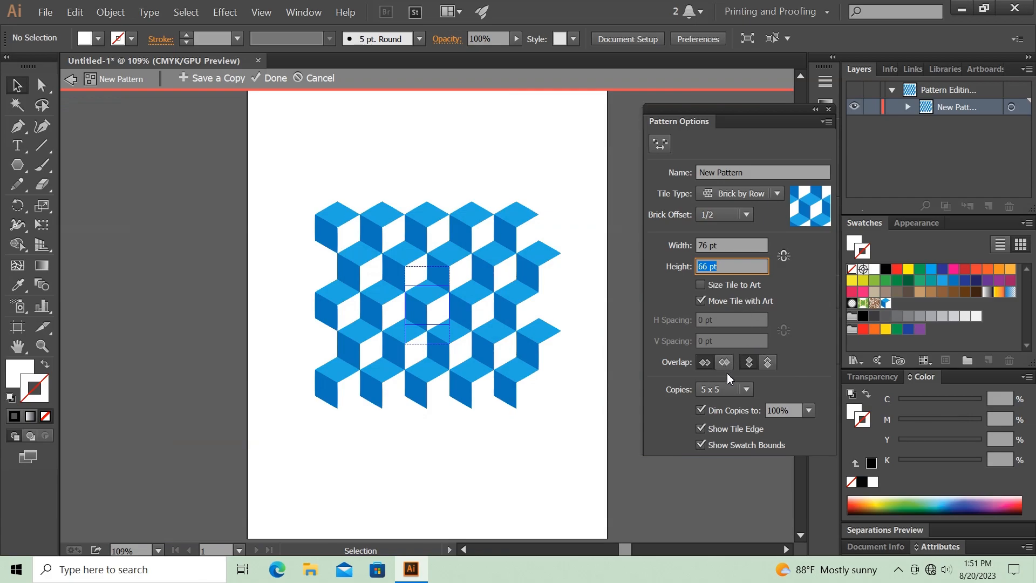
click(733, 389)
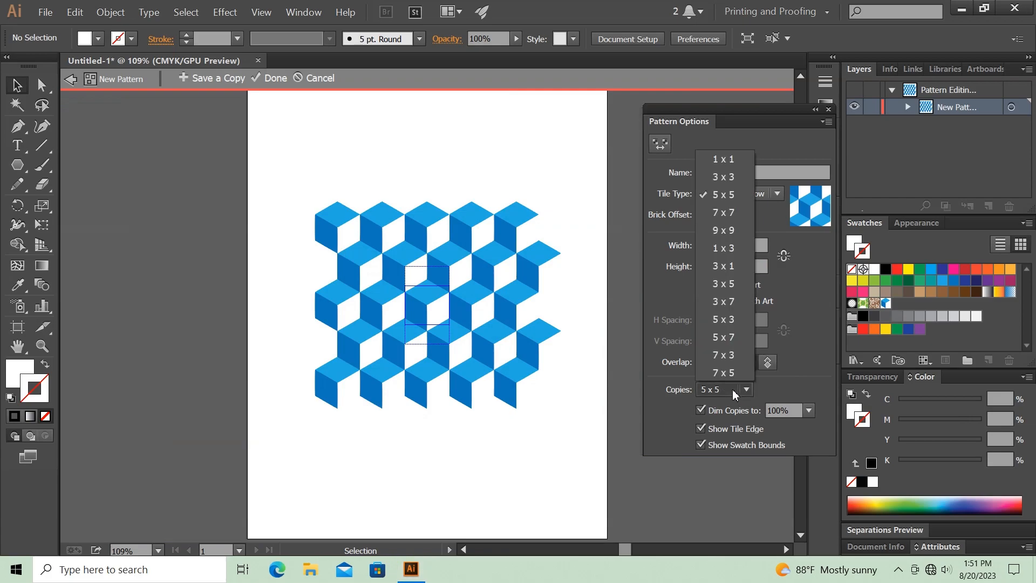
click(723, 232)
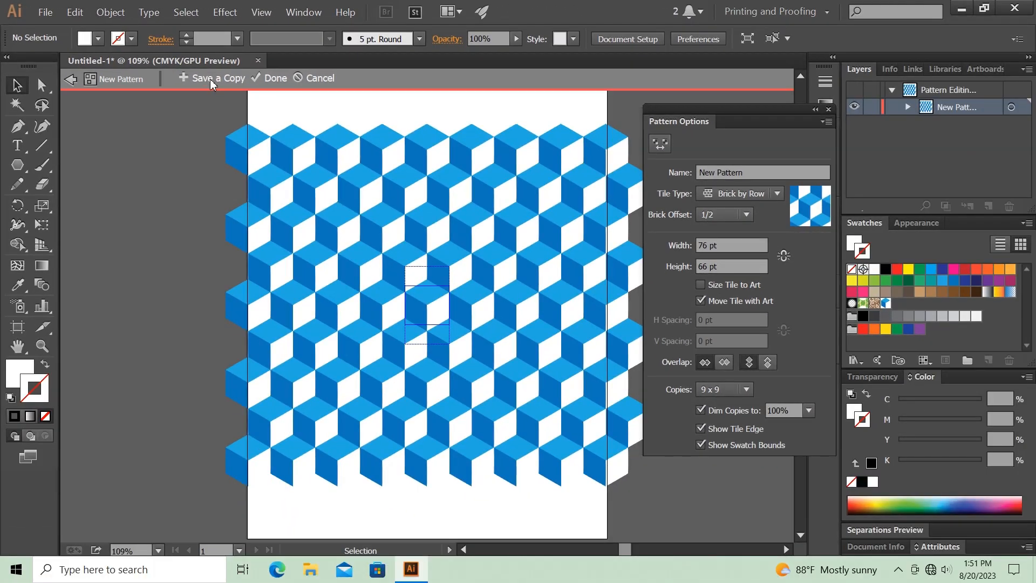
- Save a copy of the pattern as New Pattern 2 and finish pattern editing
click(397, 149)
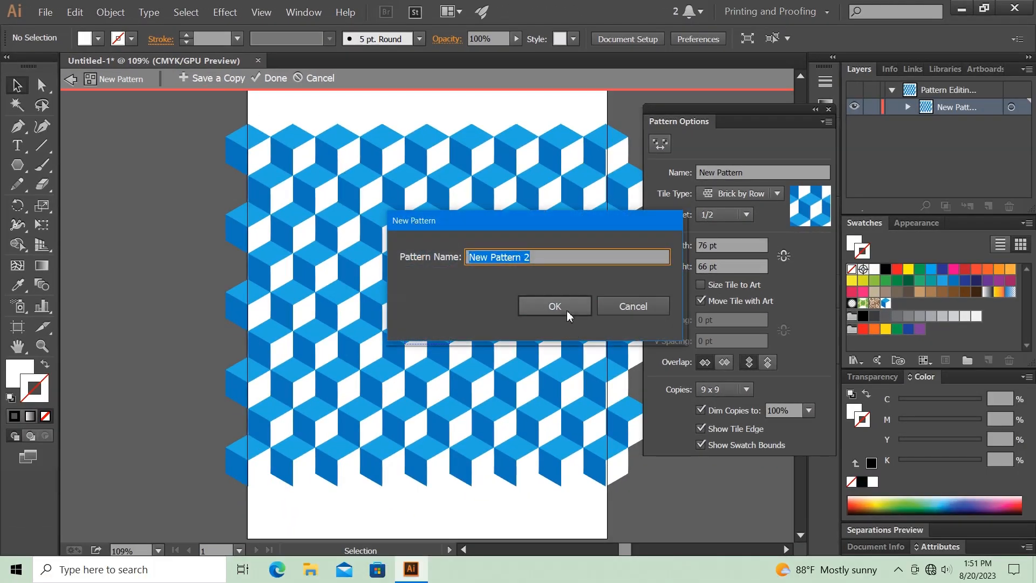
click(551, 312)
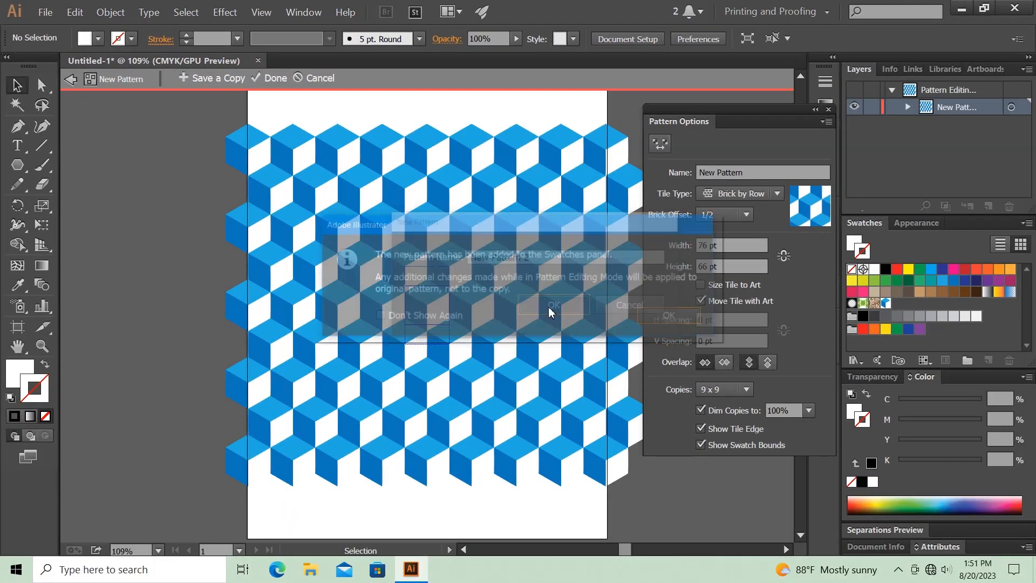
click(664, 322)
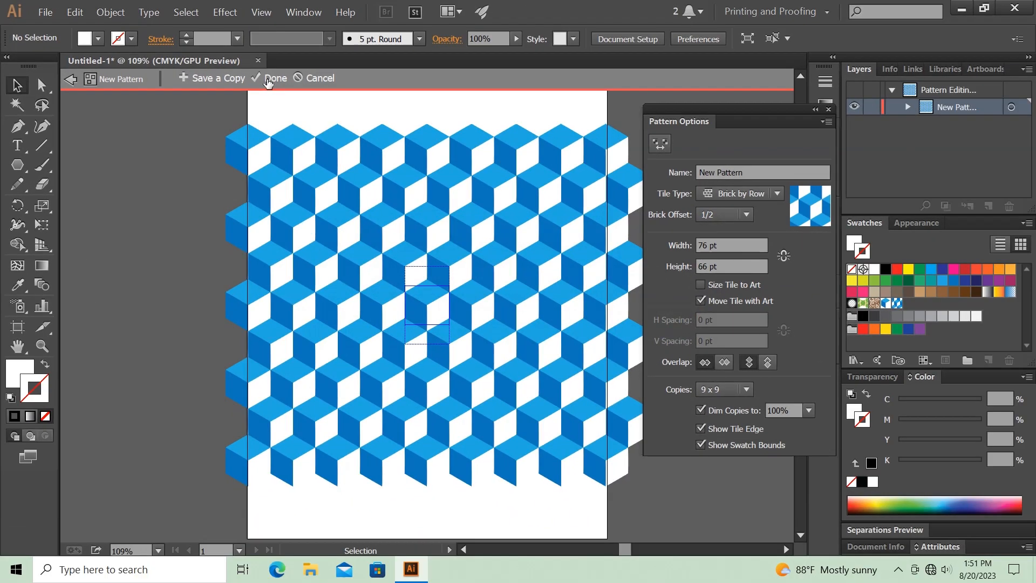
click(478, 144)
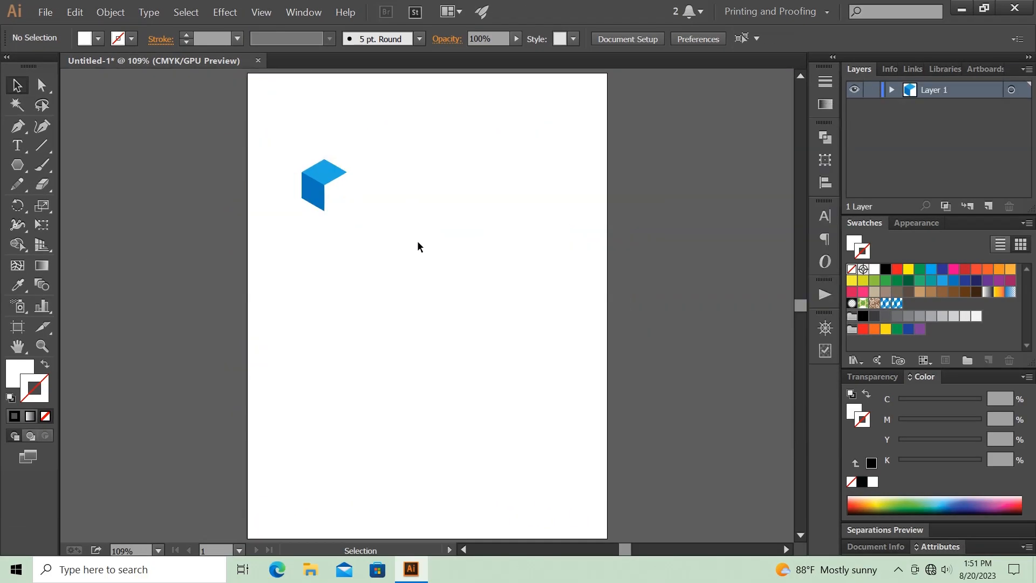
- Delete the original cube artwork from the artboard
drag(286, 140, 384, 228)
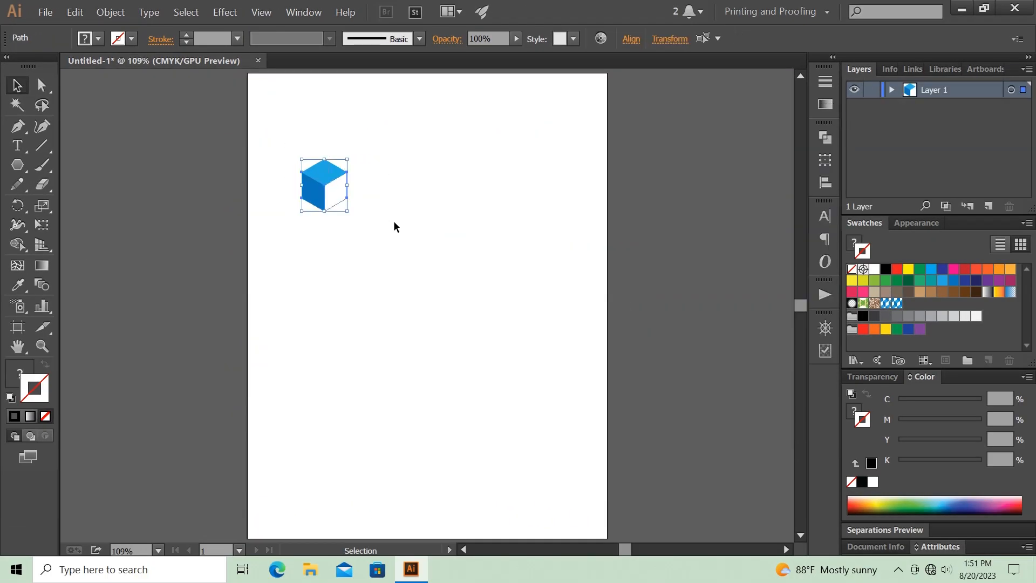
key(Delete)
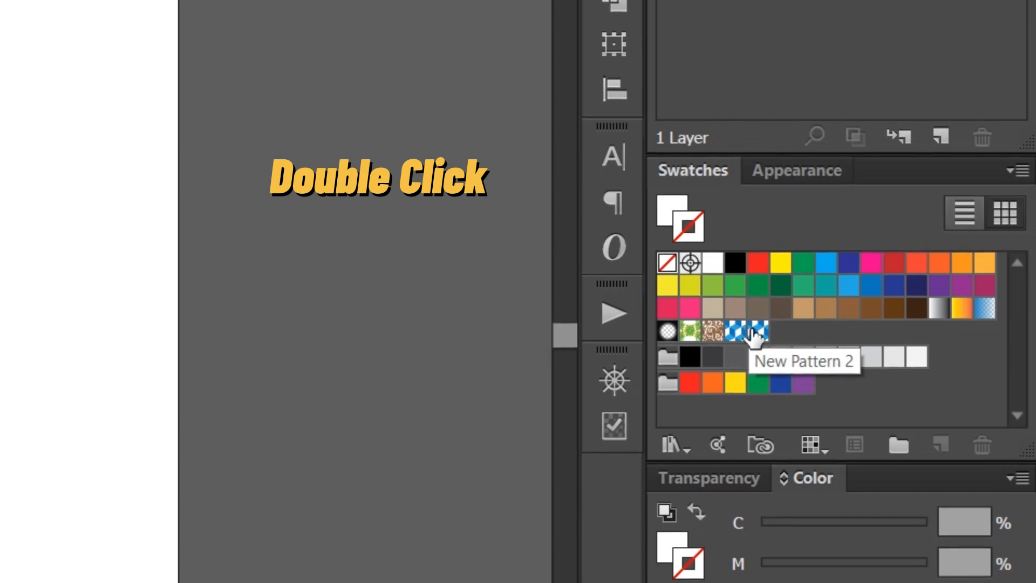
- Open New Pattern 2 for editing and fill the cube's left face with red (C=15 M=100 Y=90 K=10)
double_click(754, 335)
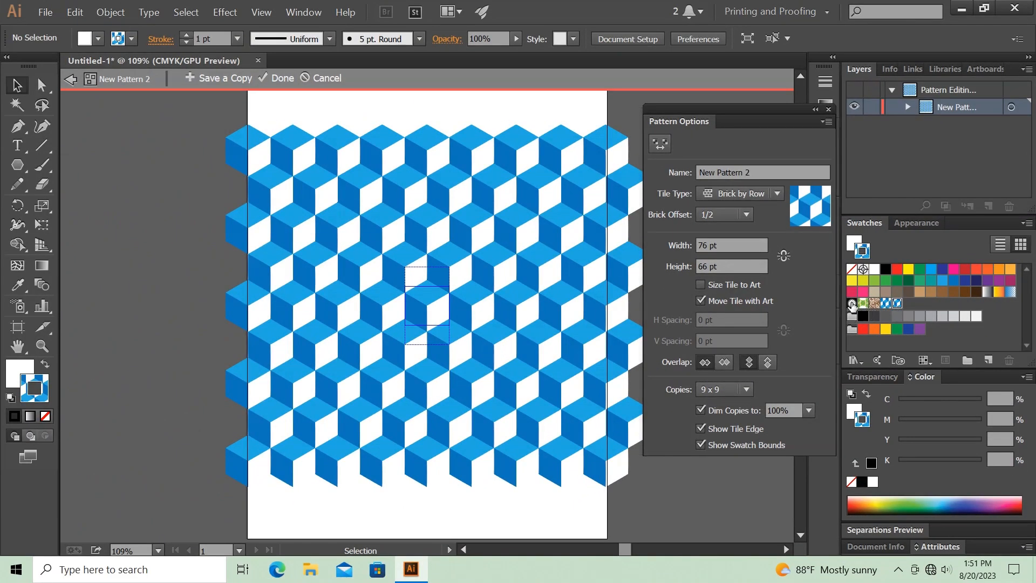
click(412, 316)
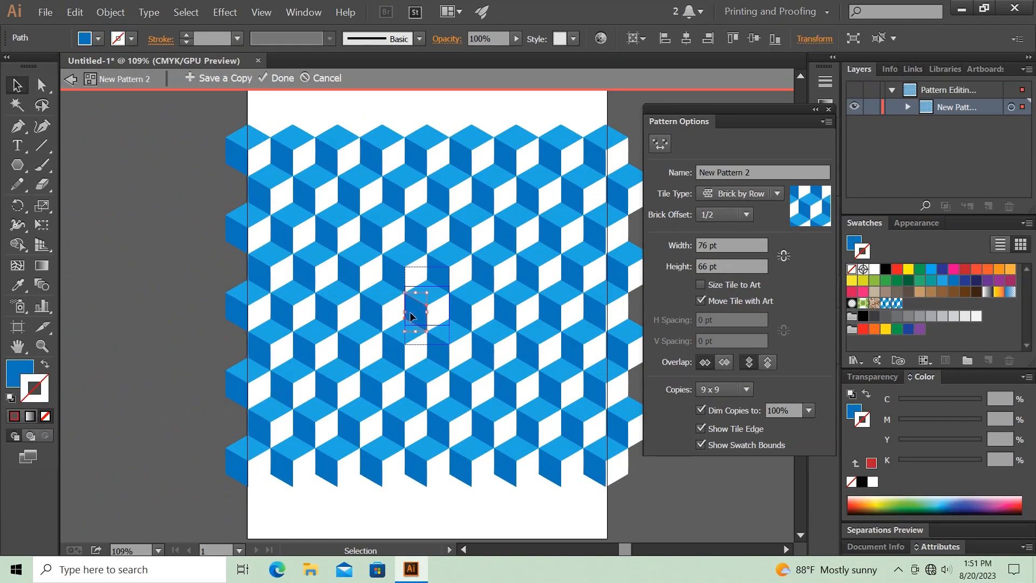
click(19, 374)
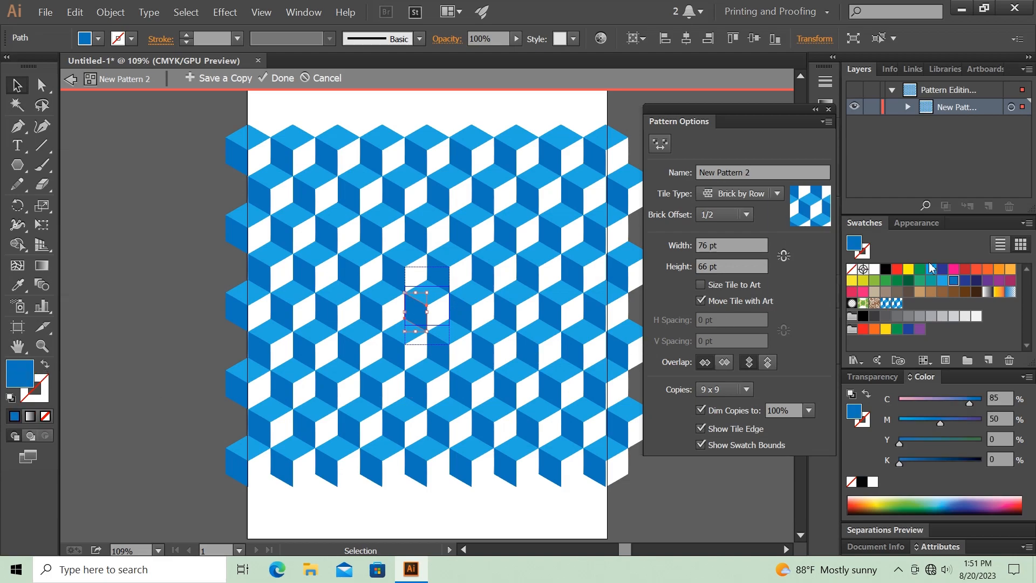
click(965, 269)
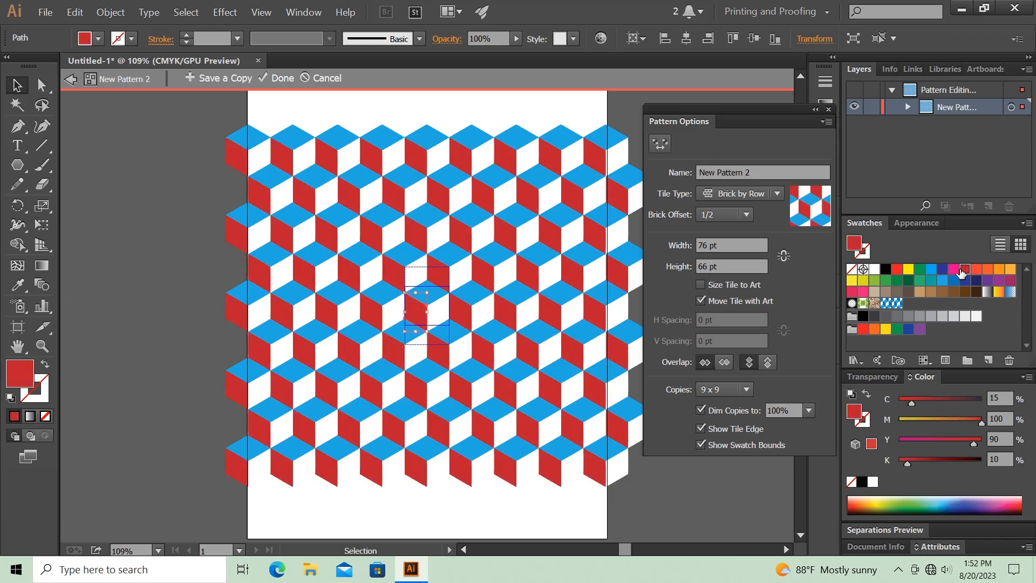
- Compare two orange swatches on the cube's top face and fill it with C=0 M=50 Y=100 K=0
click(430, 294)
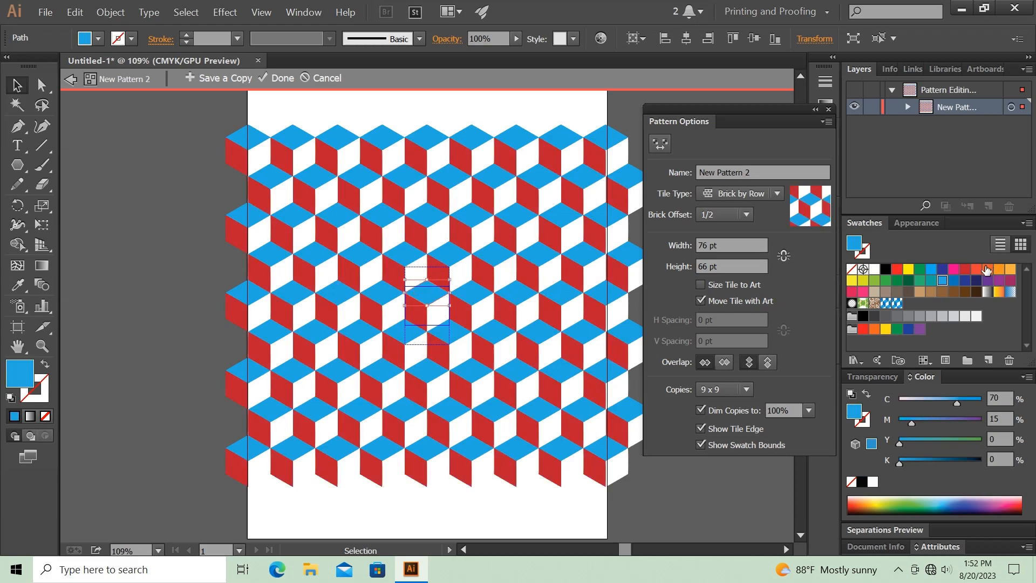
click(987, 270)
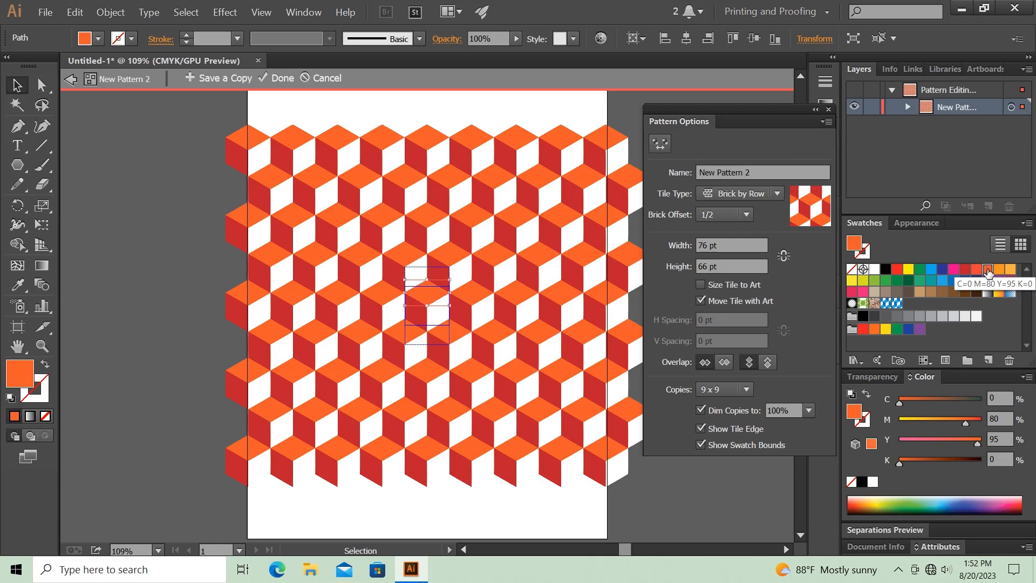
click(994, 270)
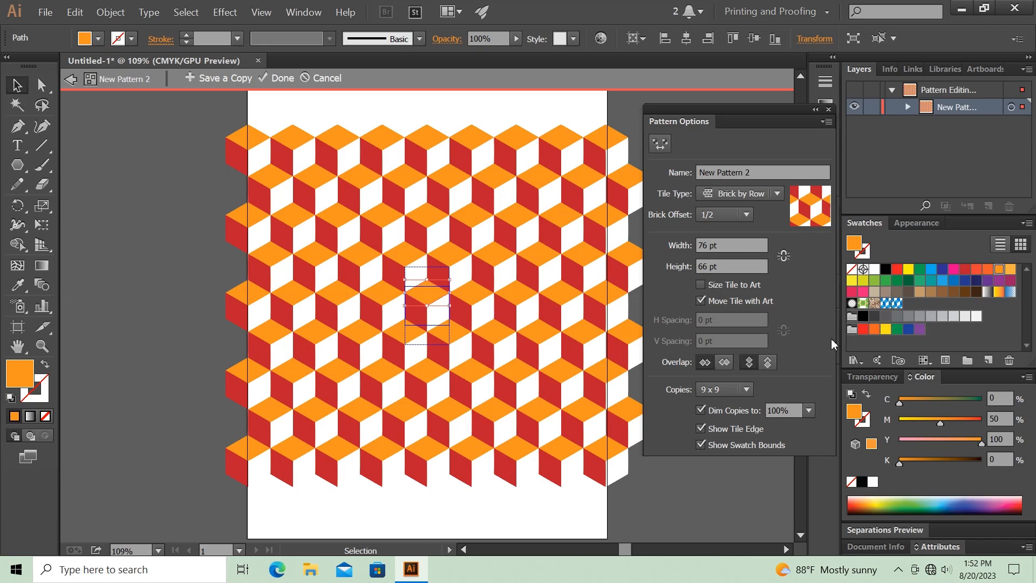
click(988, 269)
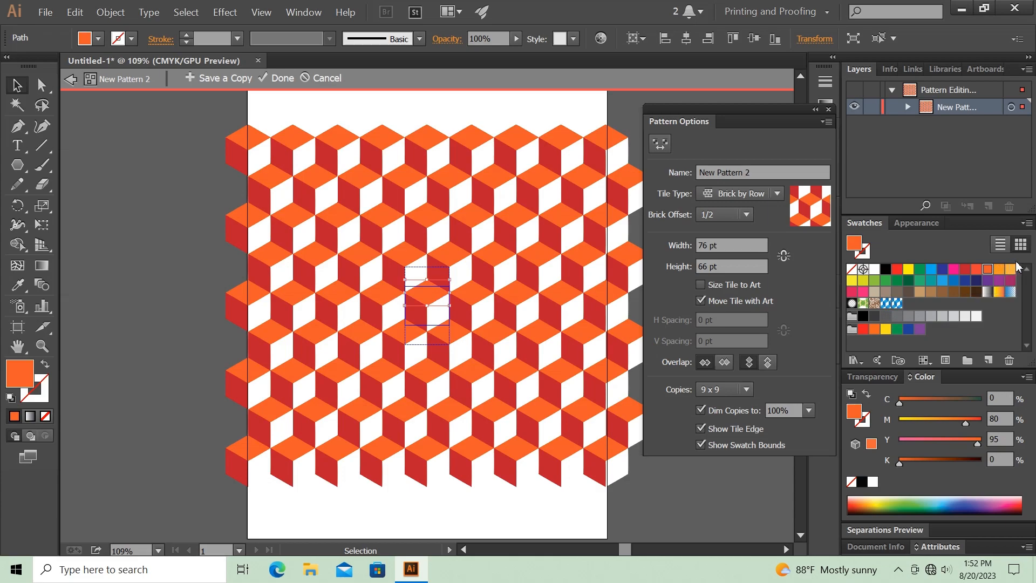
click(998, 270)
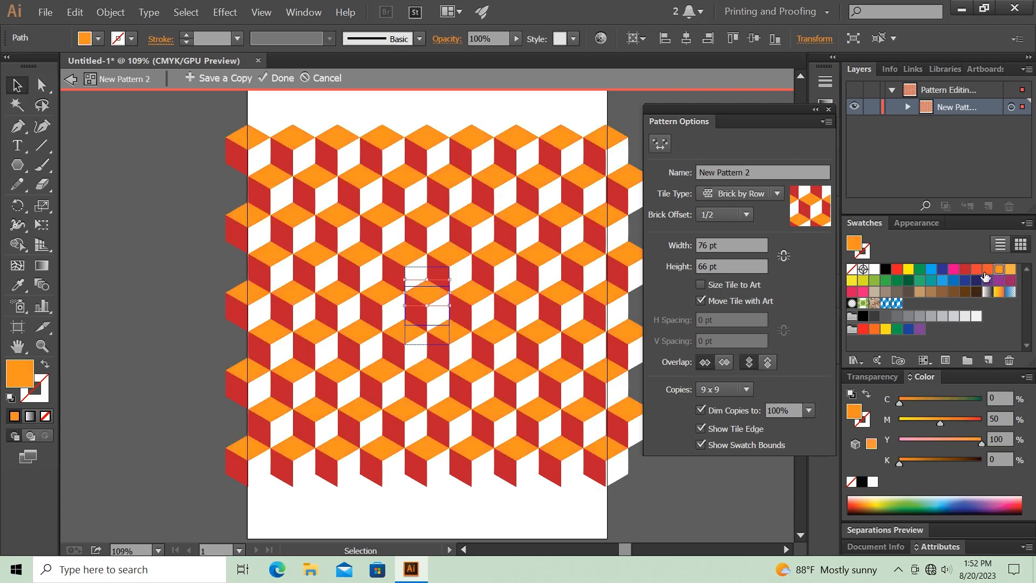
- Save a copy of the red and orange pattern as New Pattern 3 and finish pattern editing
click(220, 78)
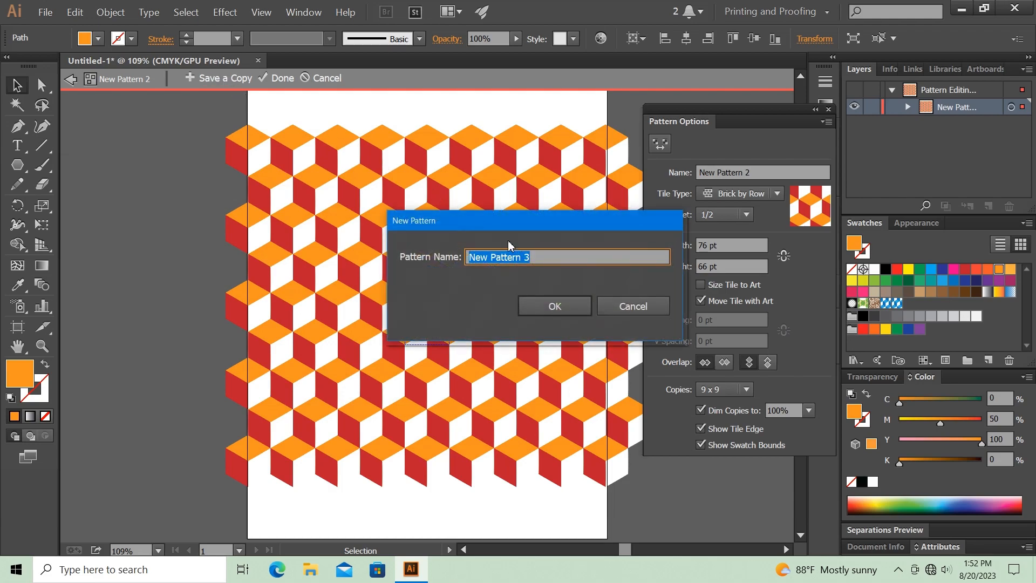
click(558, 311)
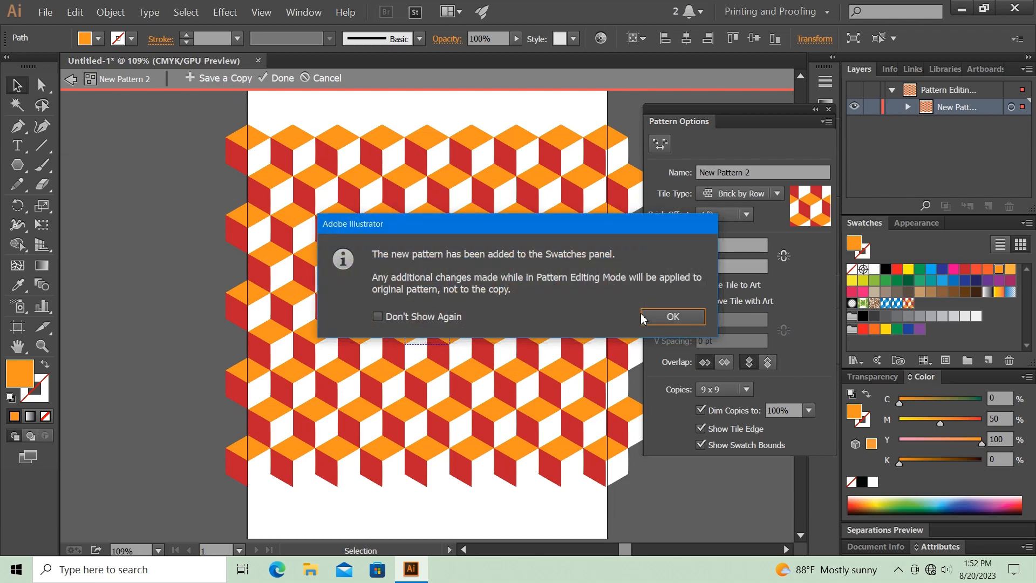
click(672, 319)
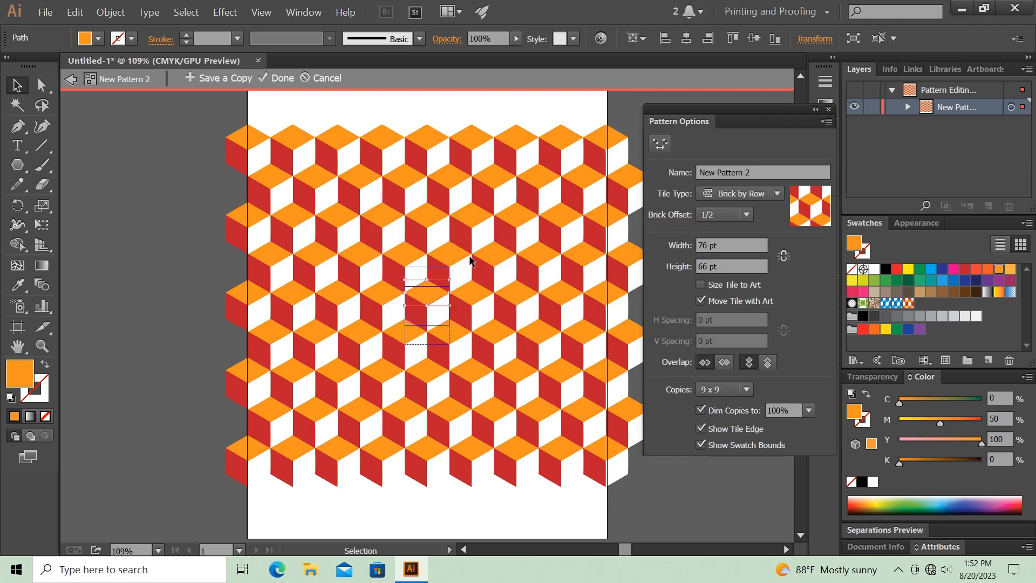
click(279, 79)
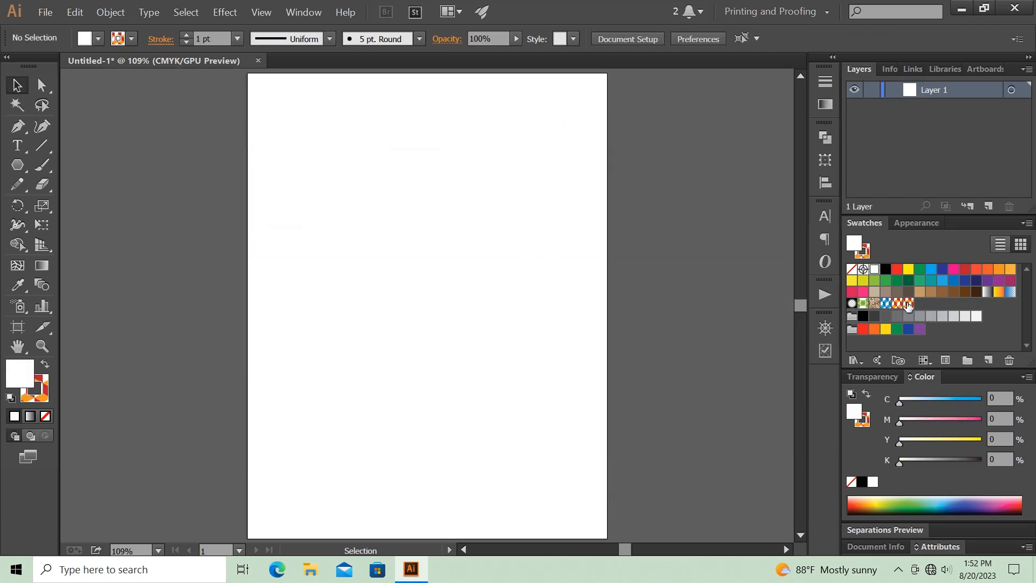
- Recolour New Pattern 3 with a dark green left face and a light green top face (C=50 M=0 Y=100 K=0)
double_click(908, 304)
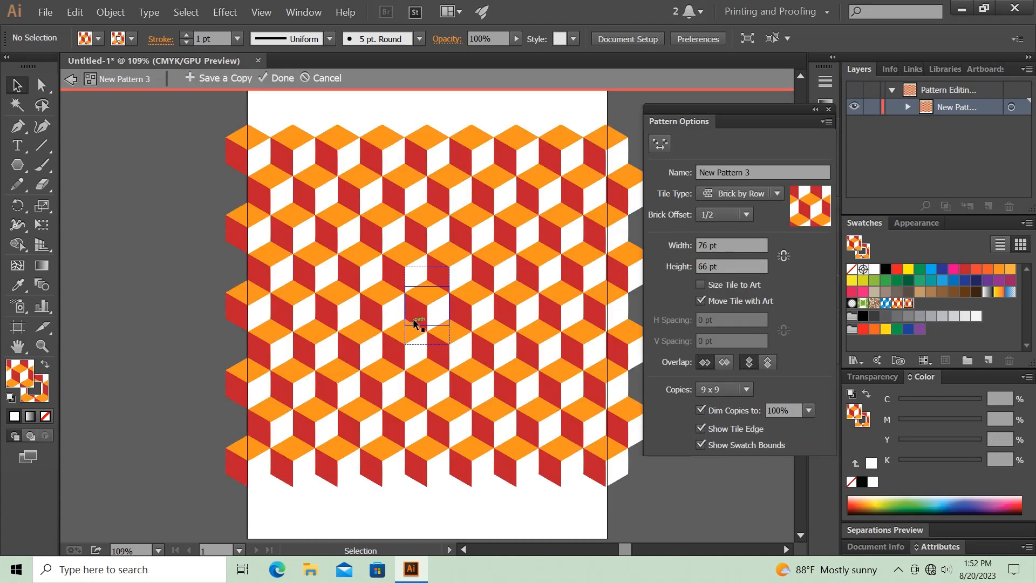
click(414, 324)
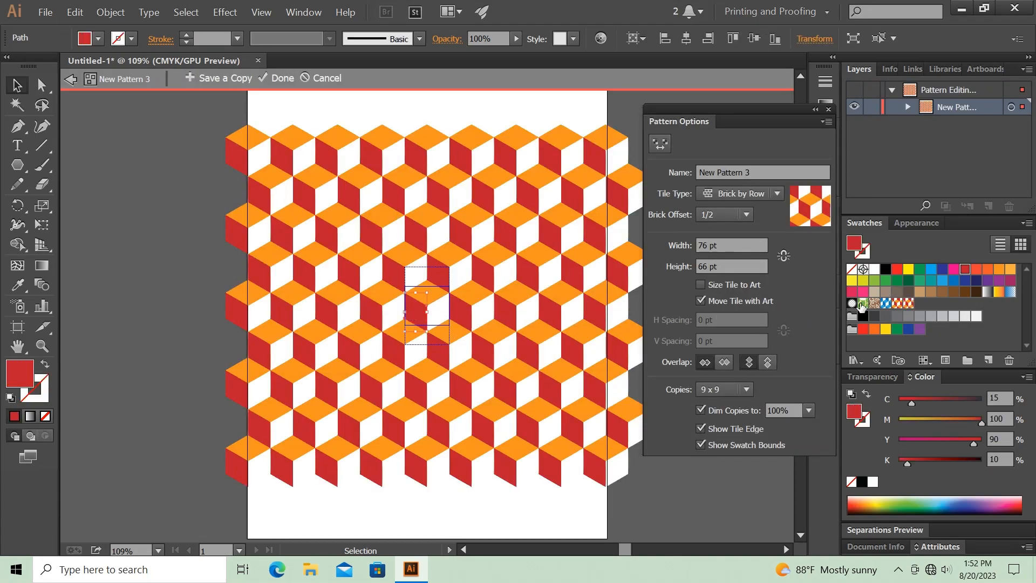
click(896, 281)
click(430, 297)
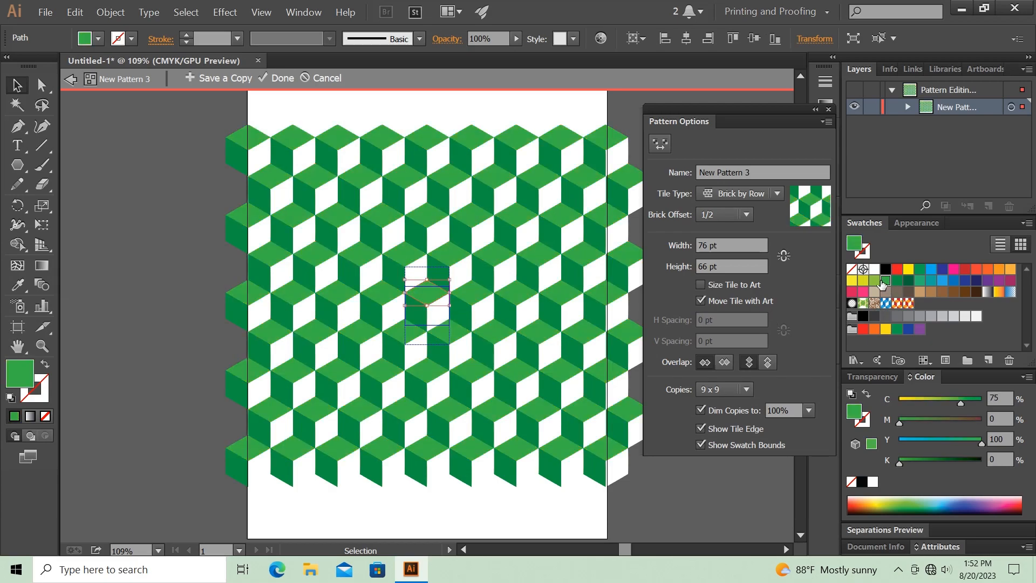
click(874, 280)
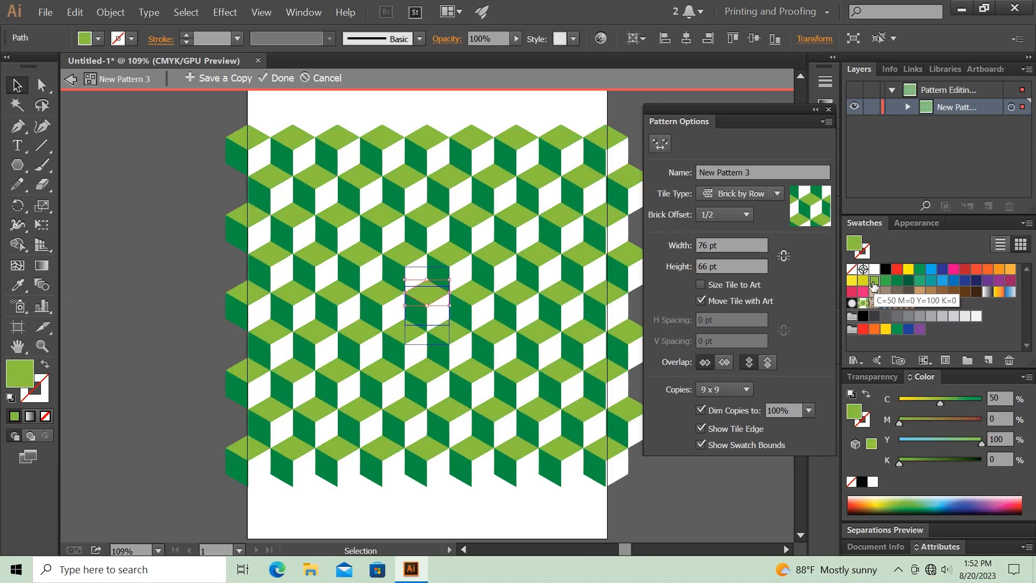
- Save a copy of the green pattern as New Pattern 4 and finish pattern editing
click(215, 78)
click(551, 307)
click(654, 323)
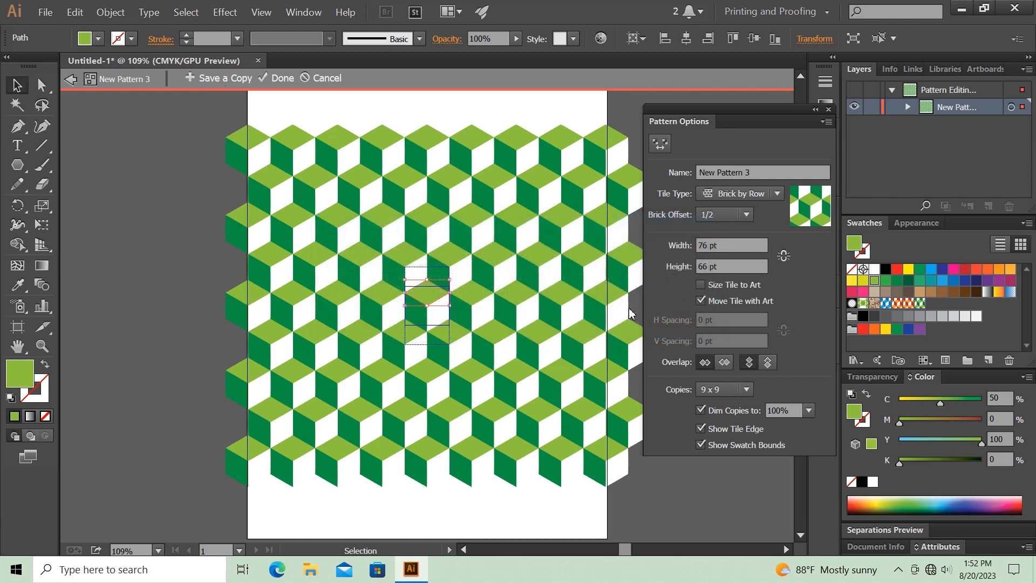
click(275, 79)
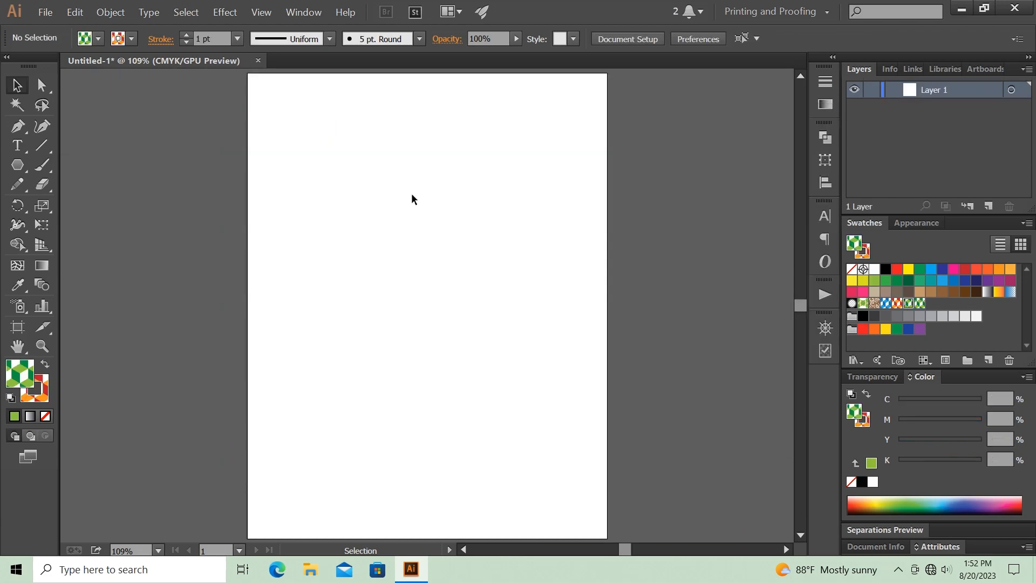
- Recolour New Pattern 4 with a brown left face (C=35 M=60 Y=80 K=25) and a tan top face (C=25 M=40 Y=65 K=0), and finish editing
double_click(920, 304)
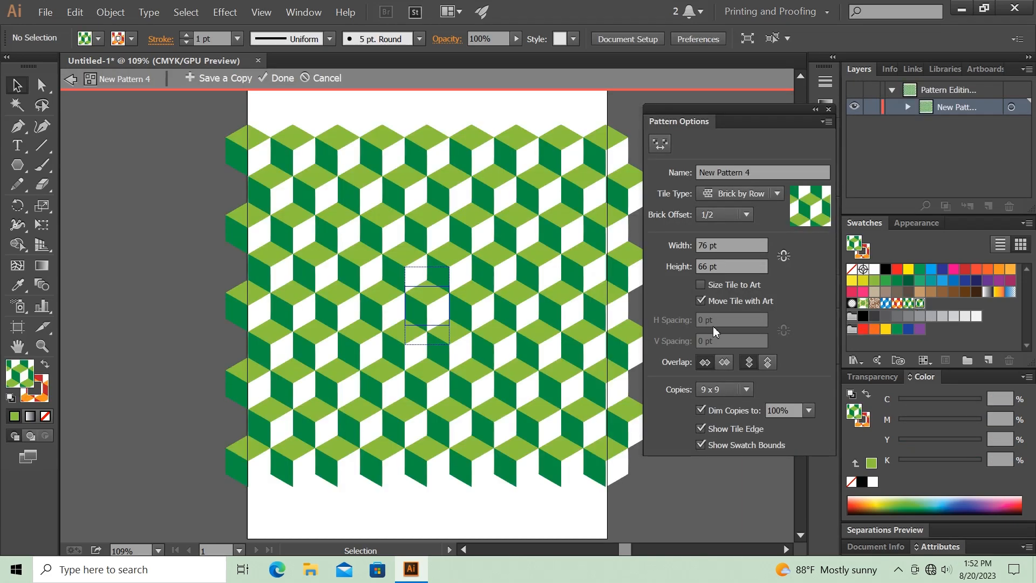
click(942, 292)
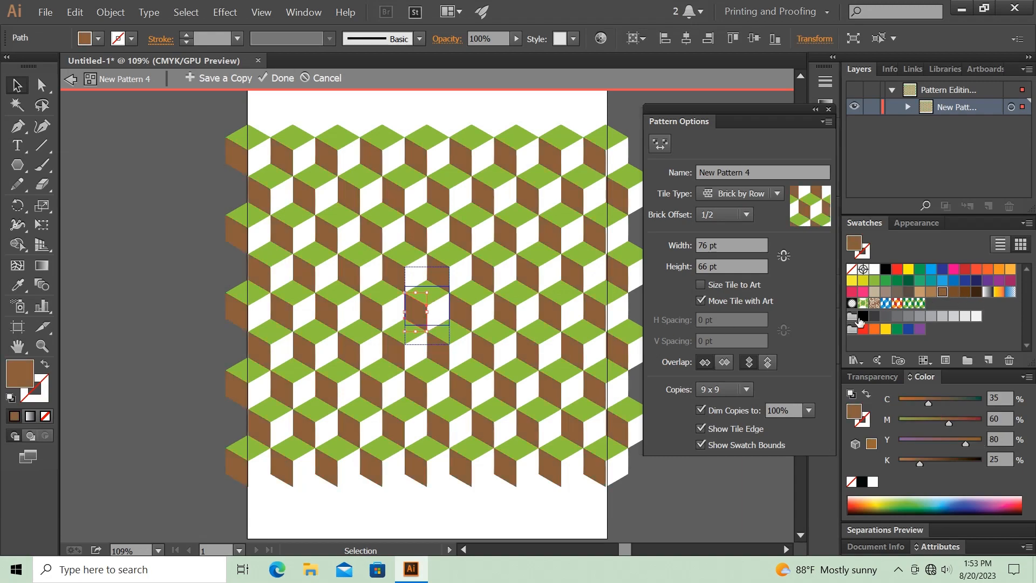
click(430, 296)
click(919, 292)
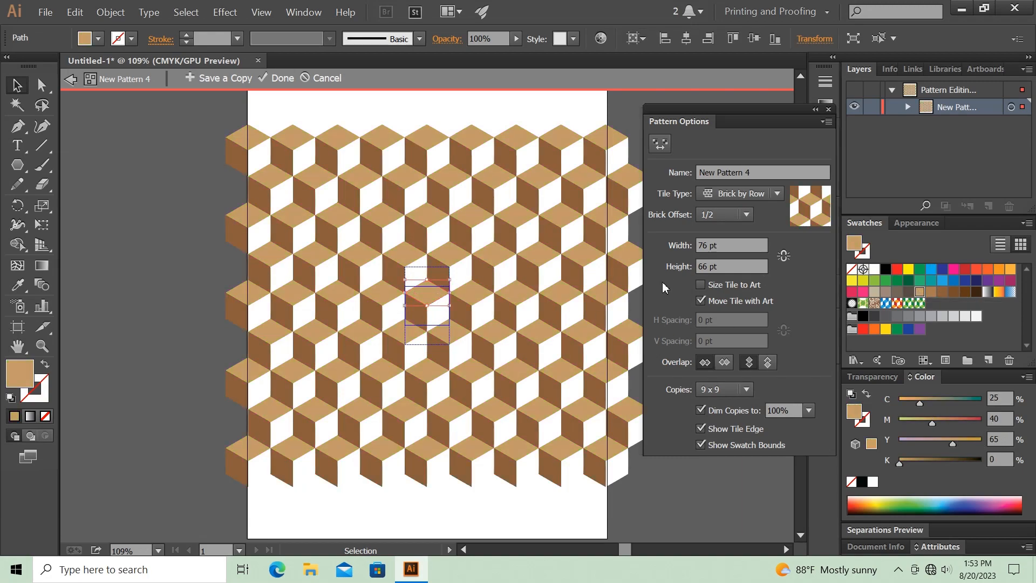
click(279, 79)
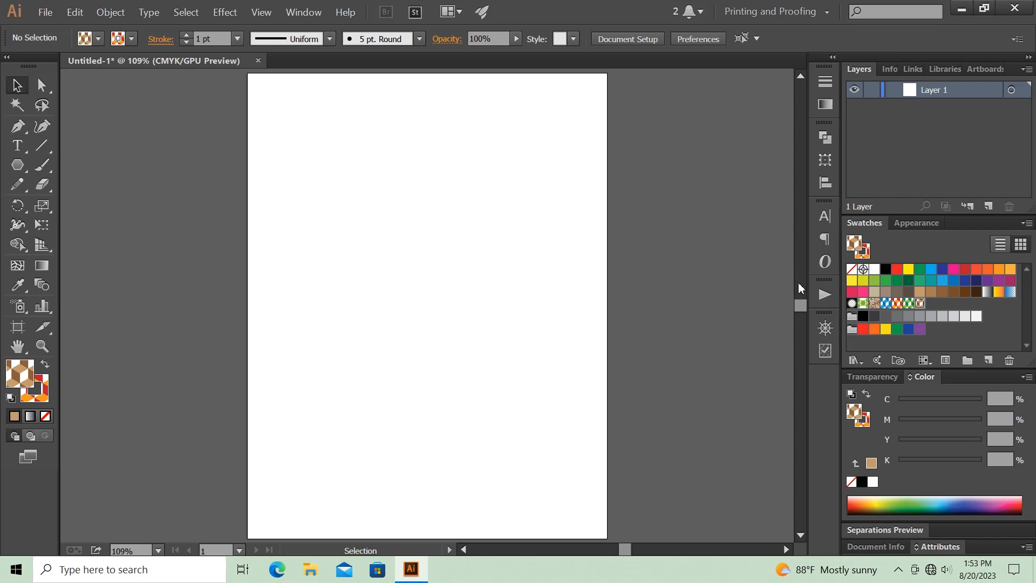
- Set the fill to none and the stroke to black with nothing selected
click(858, 258)
click(852, 268)
click(852, 244)
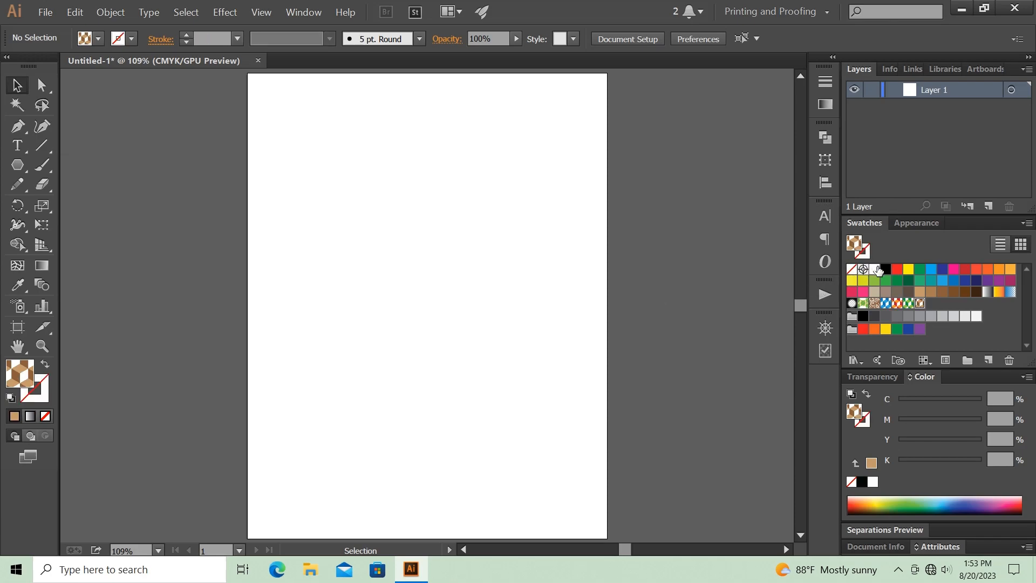
click(885, 269)
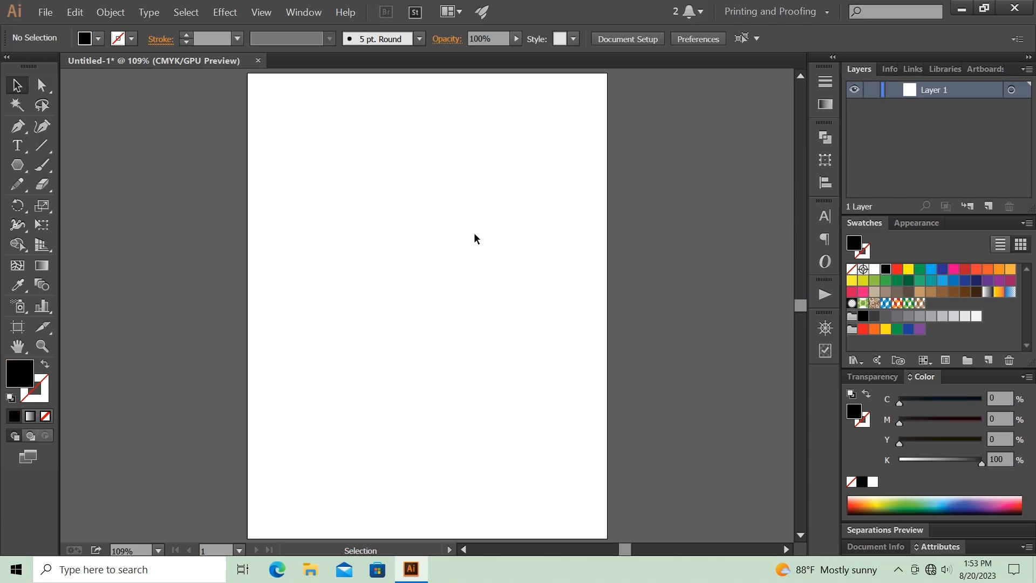
click(852, 269)
click(862, 255)
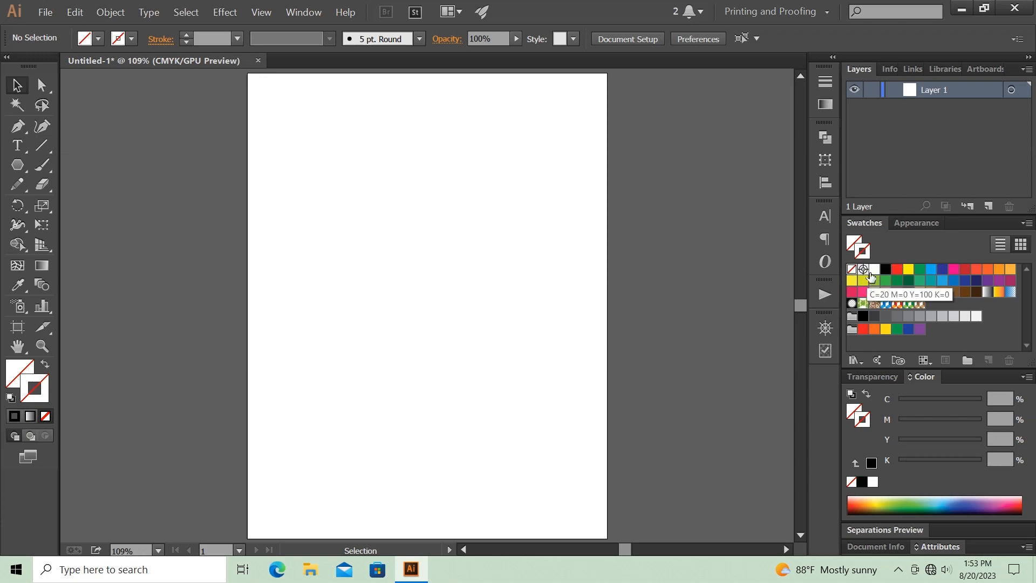
click(885, 269)
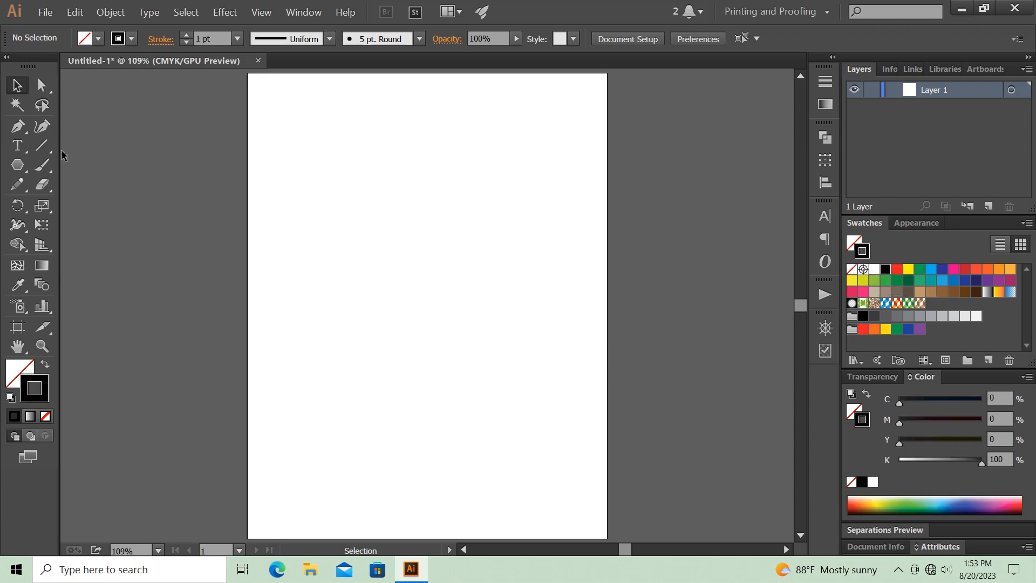
- Draw a wide rectangle across the upper part of the artboard, leaving a narrow margin on both sides
drag(19, 165, 68, 170)
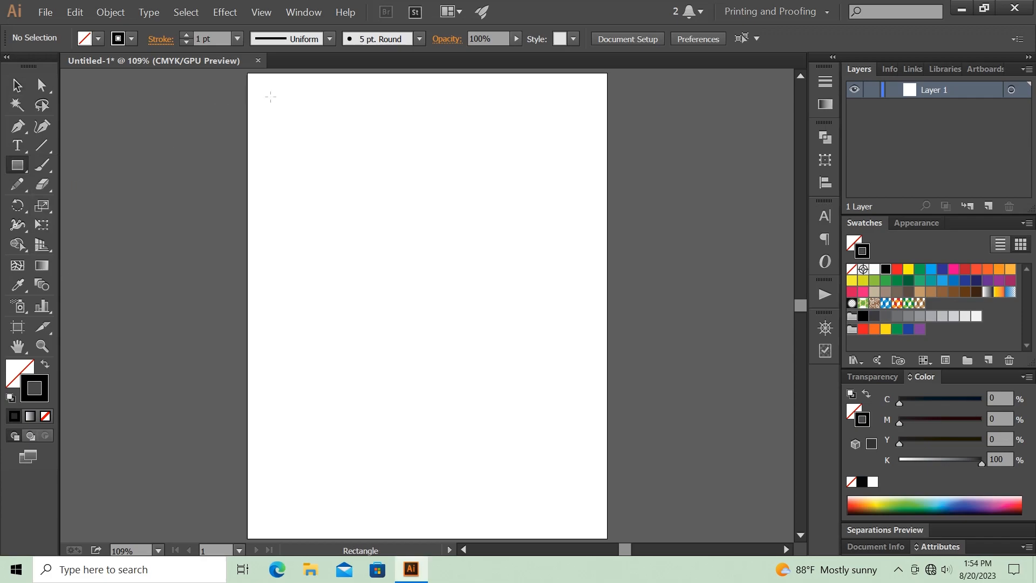
mouse_move(272, 95)
mouse_down()
mouse_move(426, 176)
mouse_move(590, 197)
mouse_up()
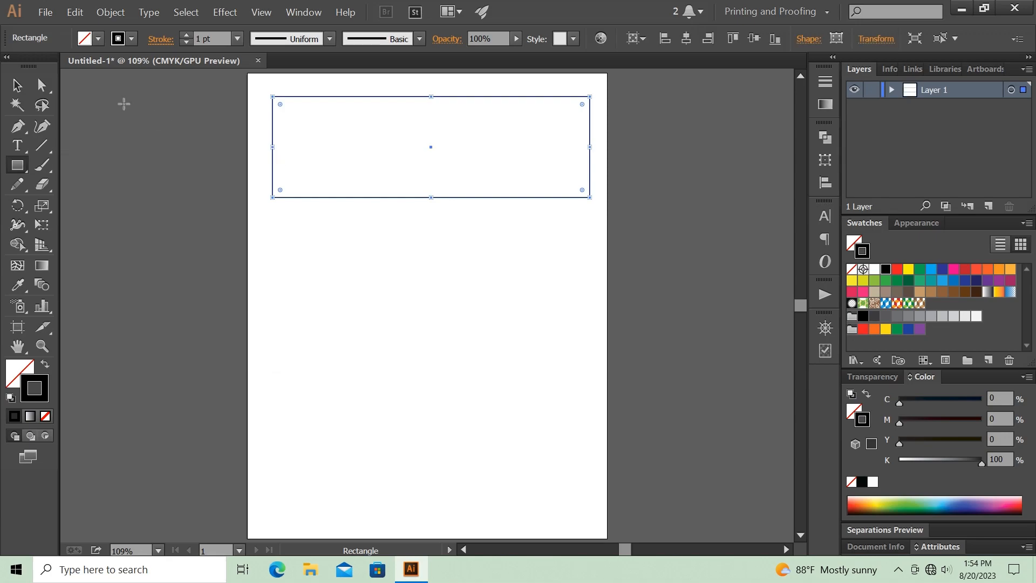
key(v)
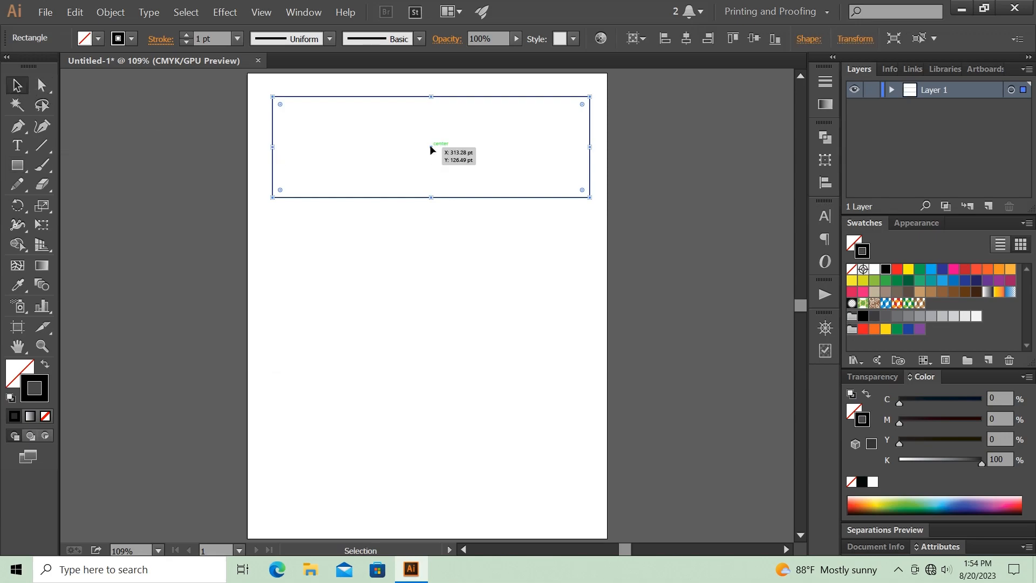
- Duplicate the rectangle straight down three times at equal spacing to form a column of four
drag(430, 150, 434, 259)
key(ctrl+d)
key(ctrl+d)
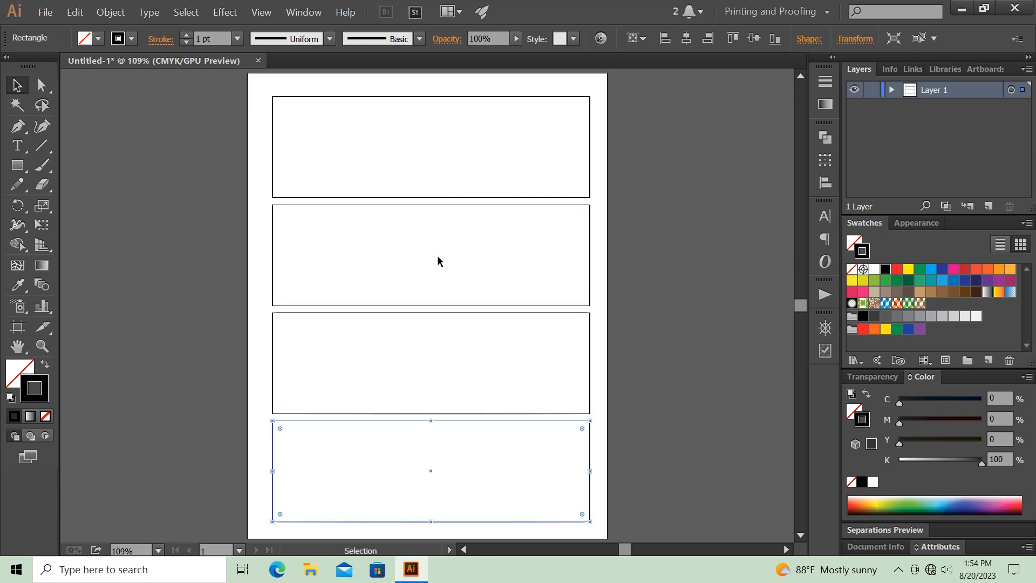
- Fill the top rectangle of the column with the blue isometric cube pattern swatch, keeping its black stroke
click(254, 210)
drag(300, 157, 297, 176)
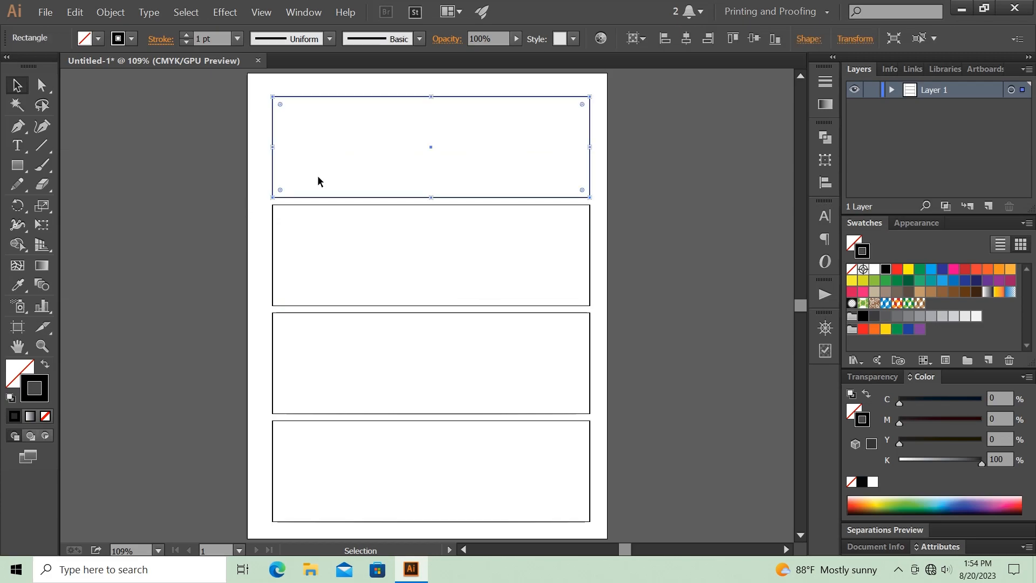
click(13, 378)
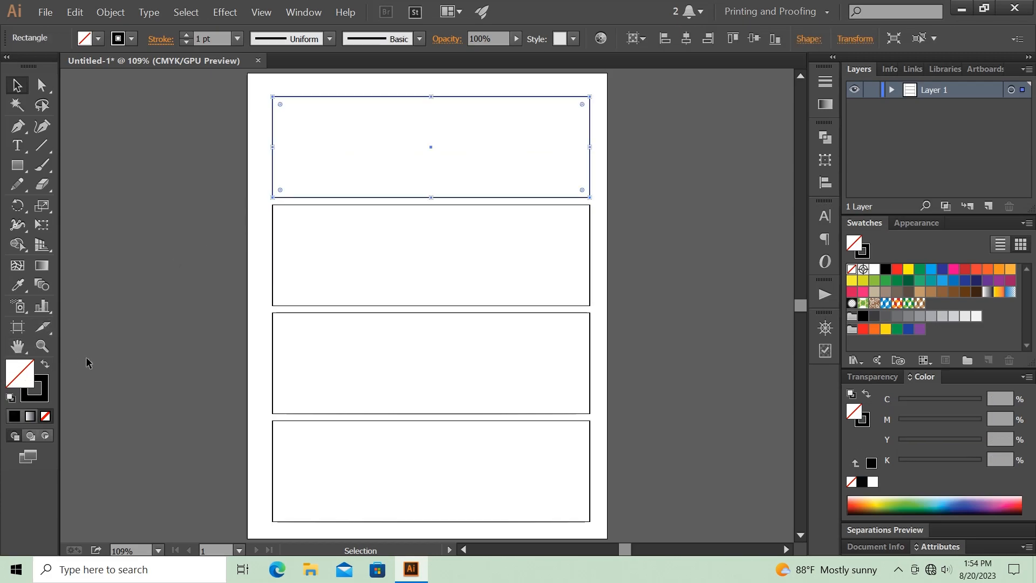
click(885, 304)
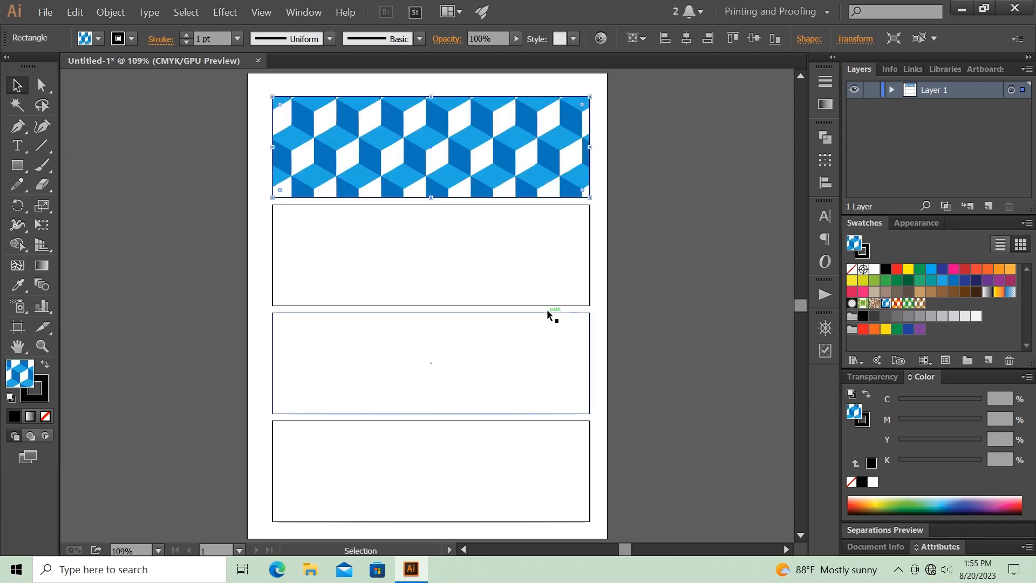
- Fill the second rectangle with the red-orange cube pattern swatch and the third rectangle with the green one
click(586, 278)
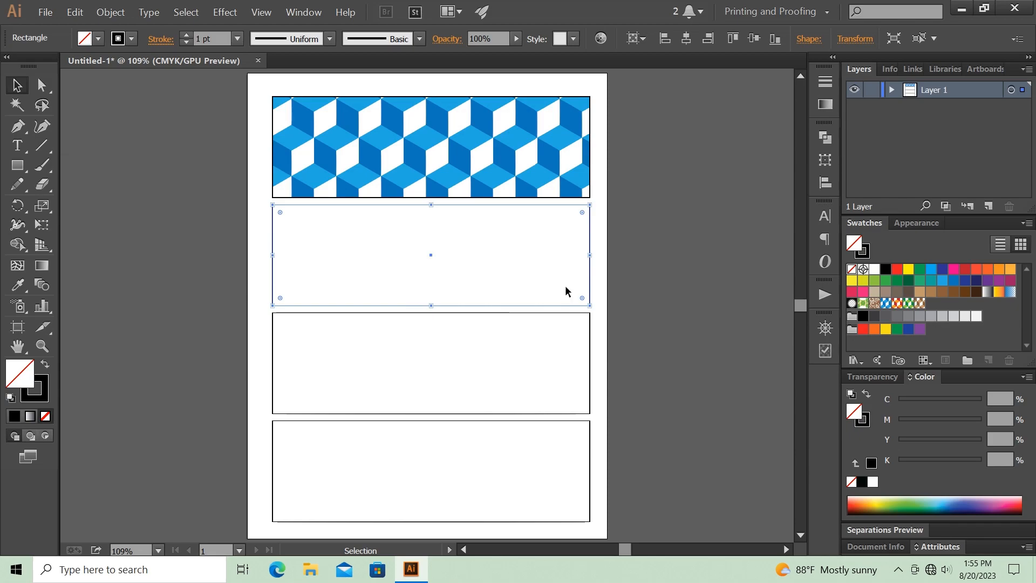
click(898, 304)
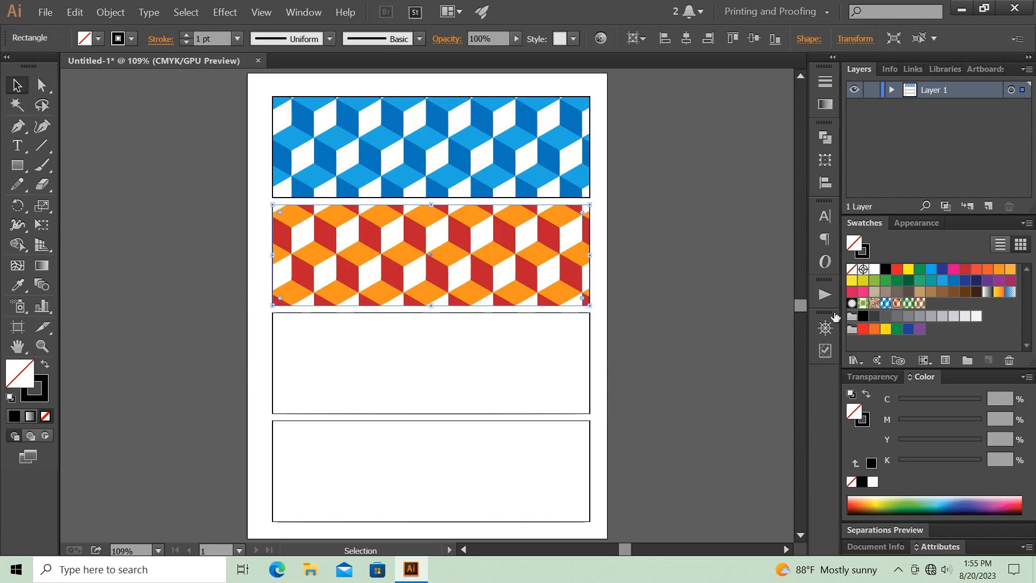
click(590, 366)
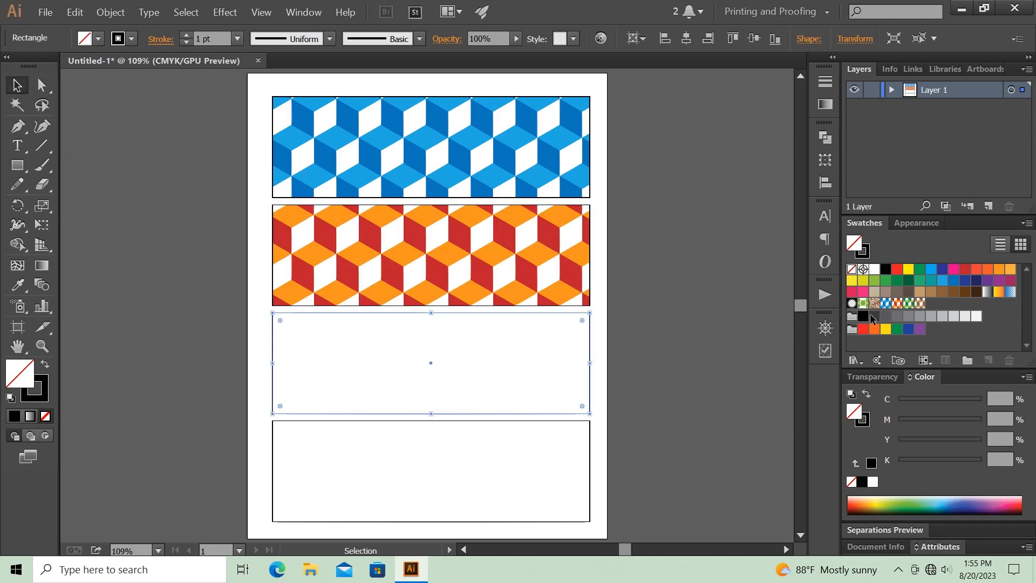
click(909, 303)
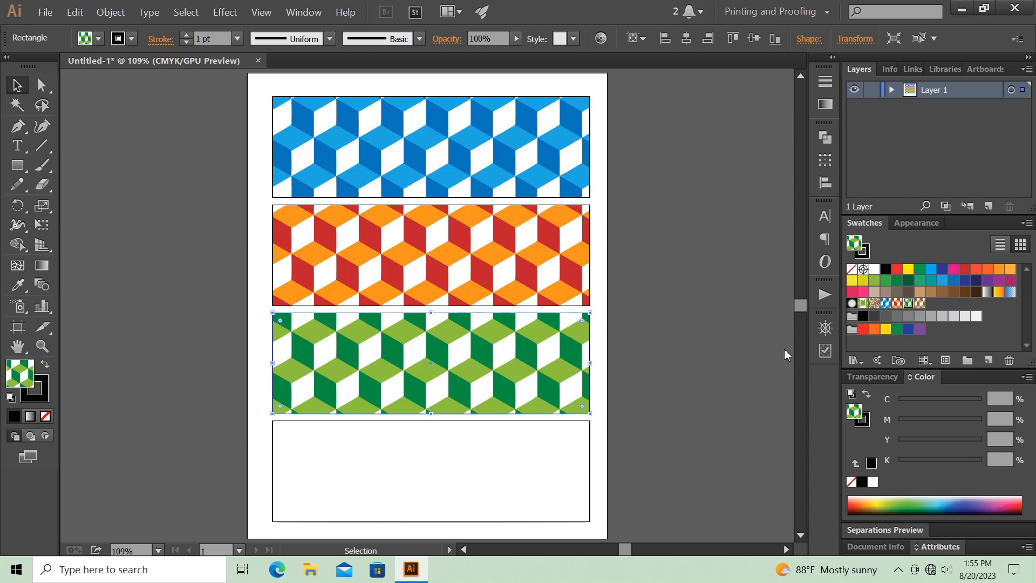
- Fill the bottom rectangle with the brown cube pattern swatch, New Pattern 4, and deselect it
click(590, 461)
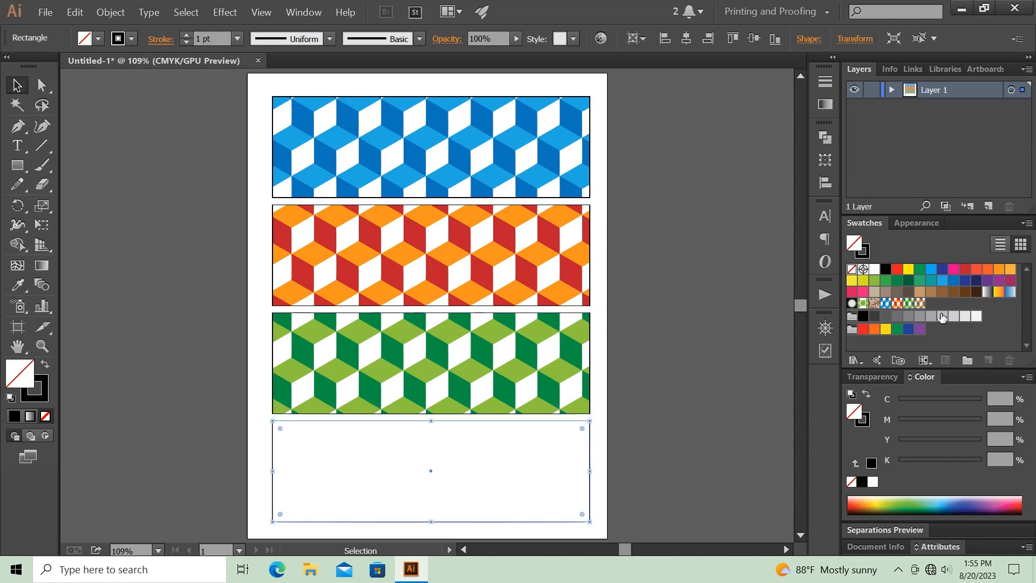
click(920, 304)
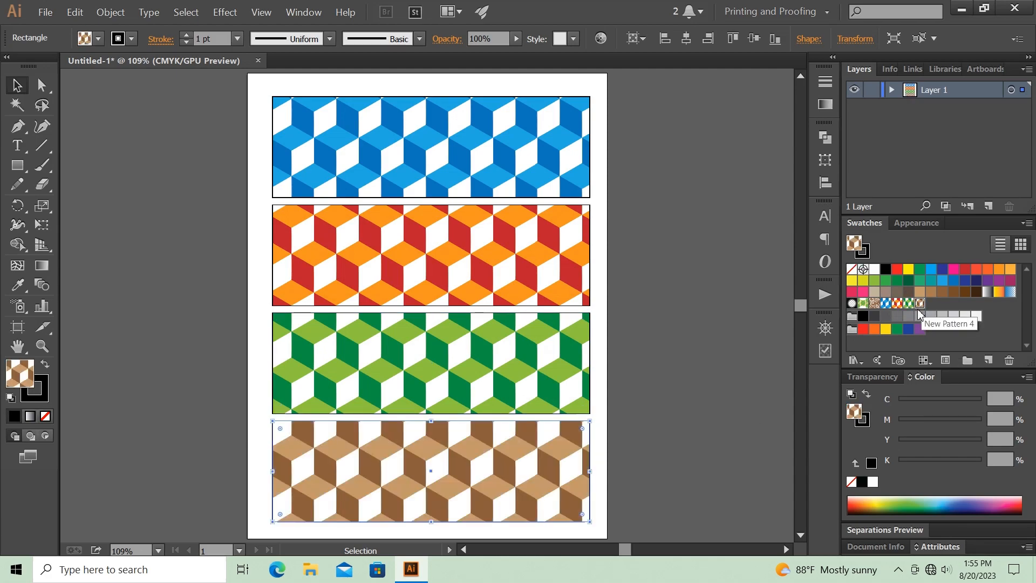
click(741, 311)
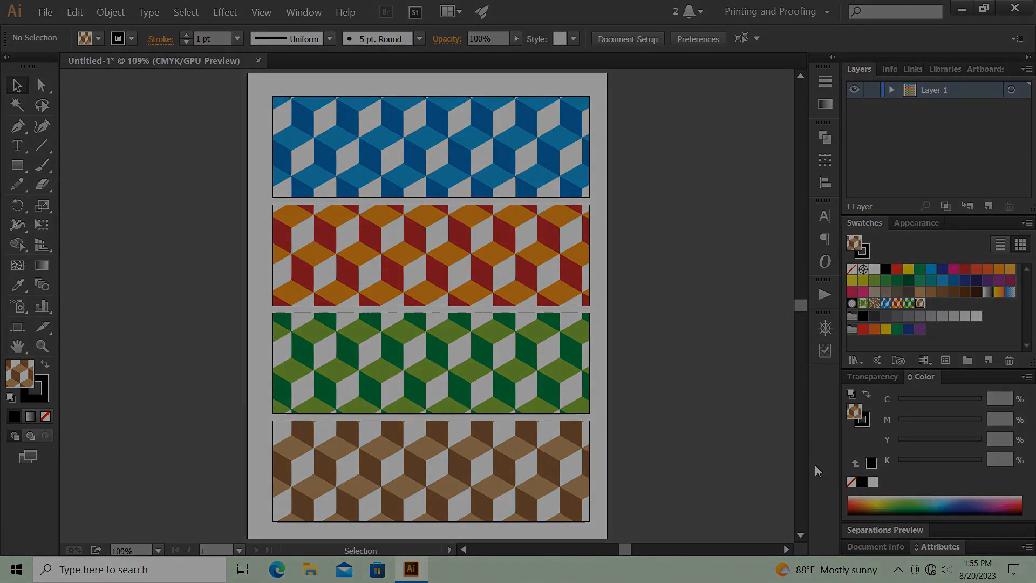